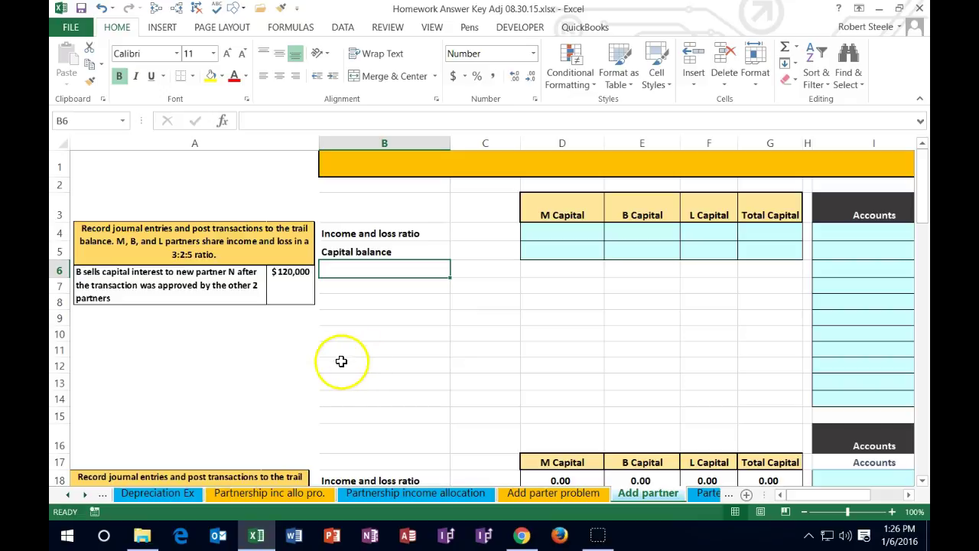
Look across the Part 1 worksheet from the capital table through the journal entry area to the trial balance and accounting equation.
scroll(344, 362, "down", 3)
scroll(343, 367, "down", 2)
scroll(341, 362, "up", 4)
scroll(339, 359, "up", 1)
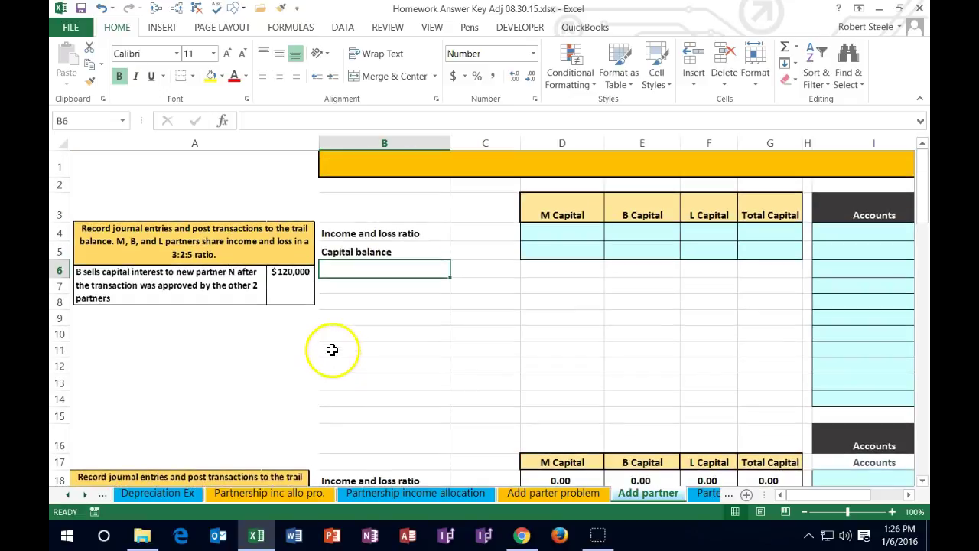
left_click(405, 234)
key("Right")
key("Right")
key("Right")
key("Right")
key("Right")
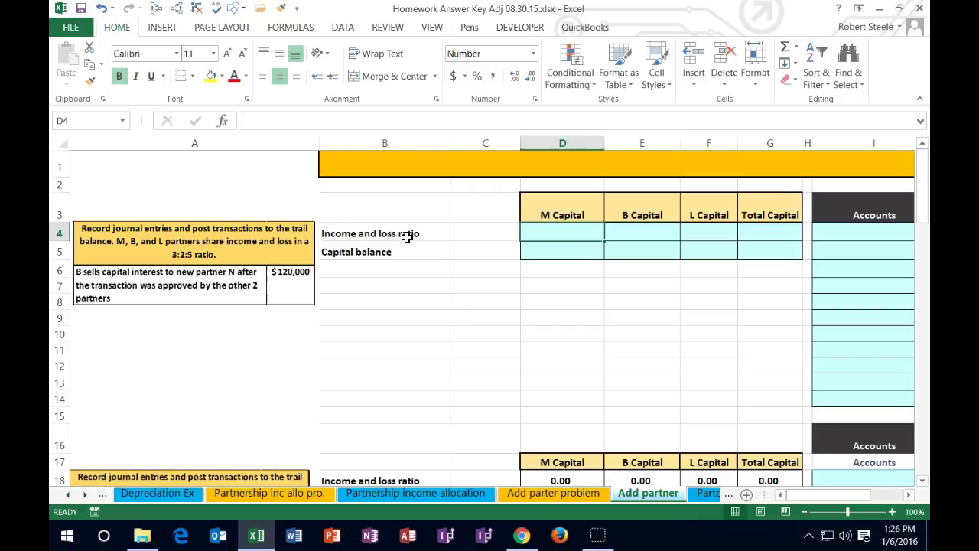
key("Right")
key("Right")
key("Right")
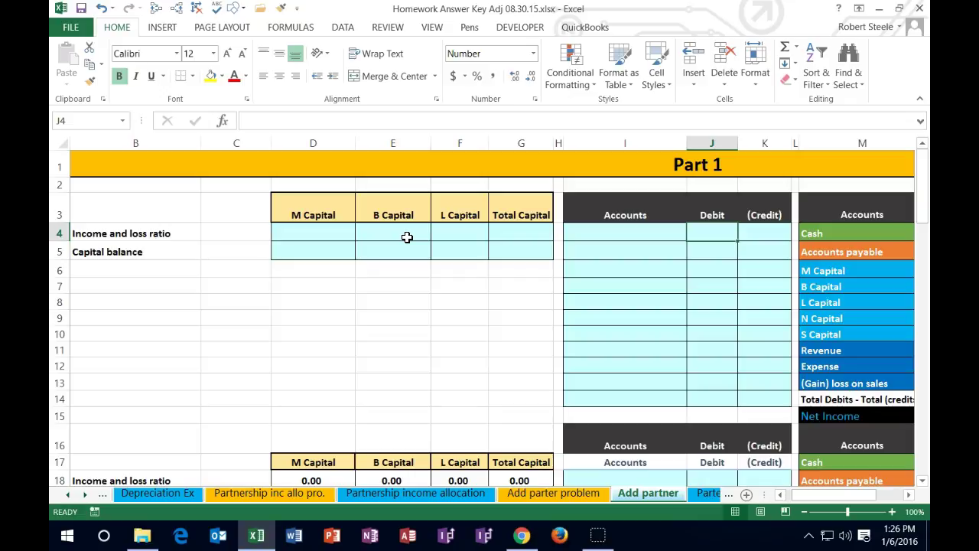
key("Right")
key("Right")
key("Right")
key("Right")
key("Right")
key("Right")
key("Right")
key("Right")
key("Right")
key("Right")
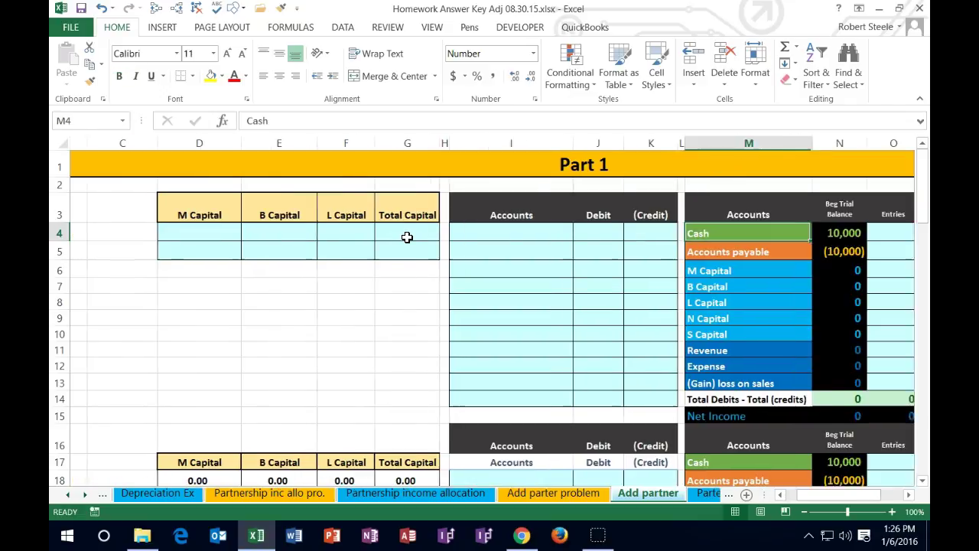
key("Right")
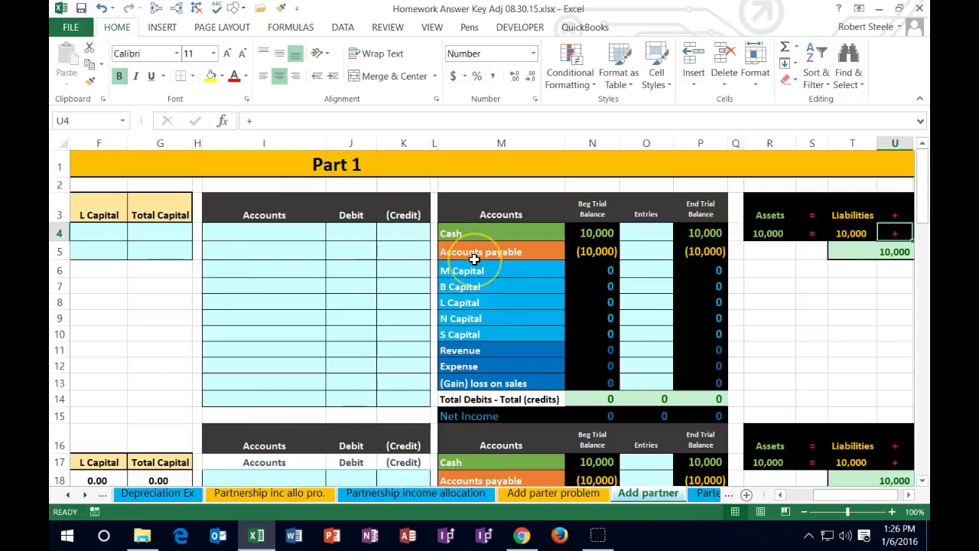
Examine the beginning trial balance for cash, accounts payable, the partners' capital accounts, and the revenue, expense and gain/loss rows.
left_click(632, 237)
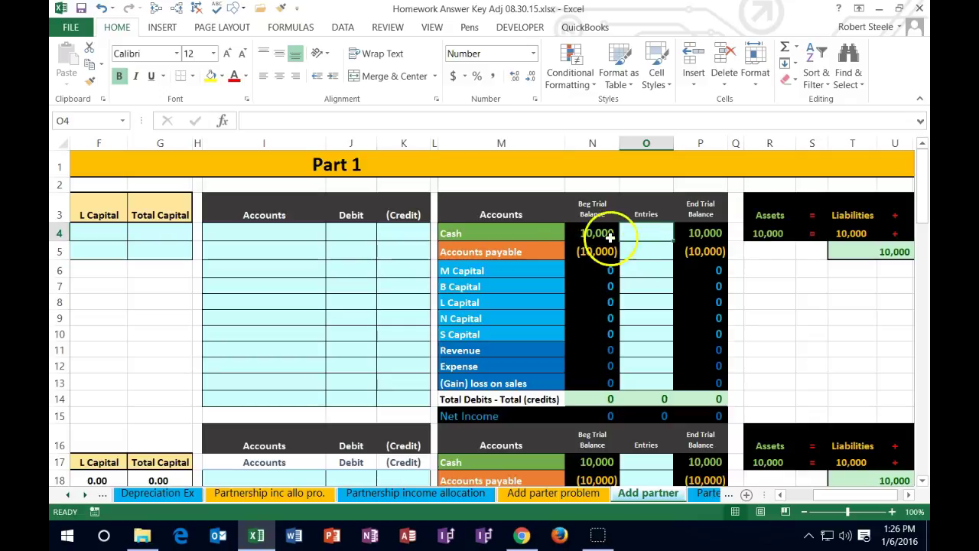
left_click(586, 233)
left_click(591, 251)
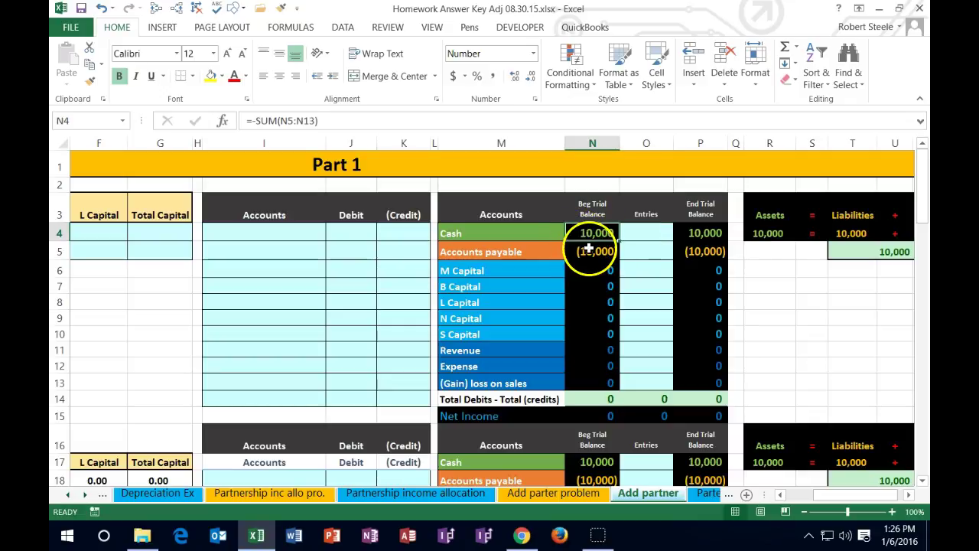
left_click_drag(592, 271, 593, 329)
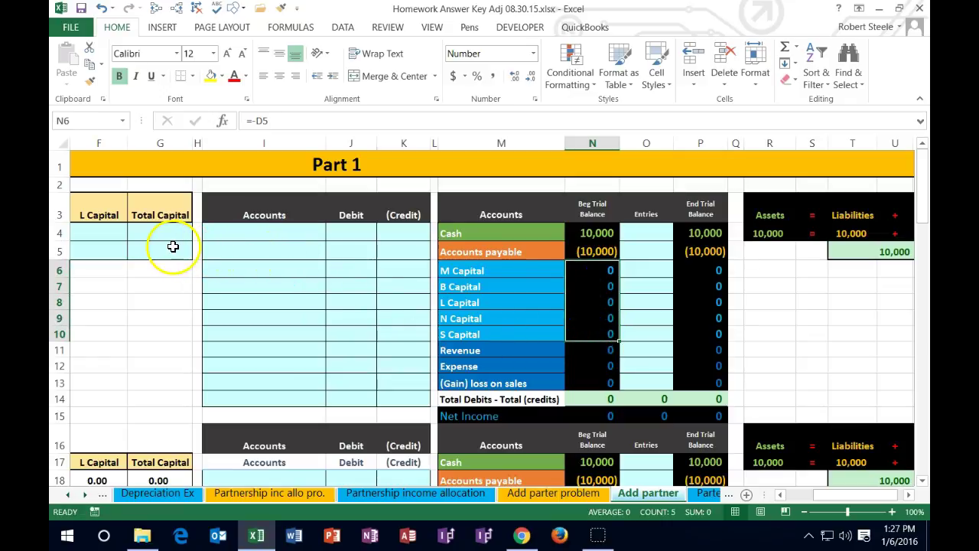
left_click_drag(585, 350, 587, 384)
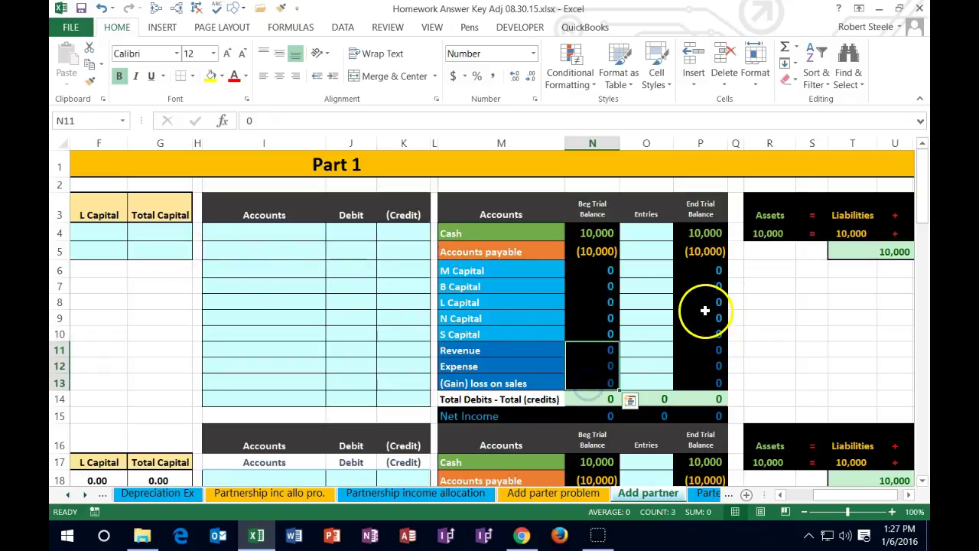
View the accounting equation block and follow the cash row across the beginning balance, entries and ending balance columns.
key("Right")
key("Right")
key("Right")
key("Right")
key("Right")
key("Right")
key("Right")
key("Right")
key("Right")
key("Right")
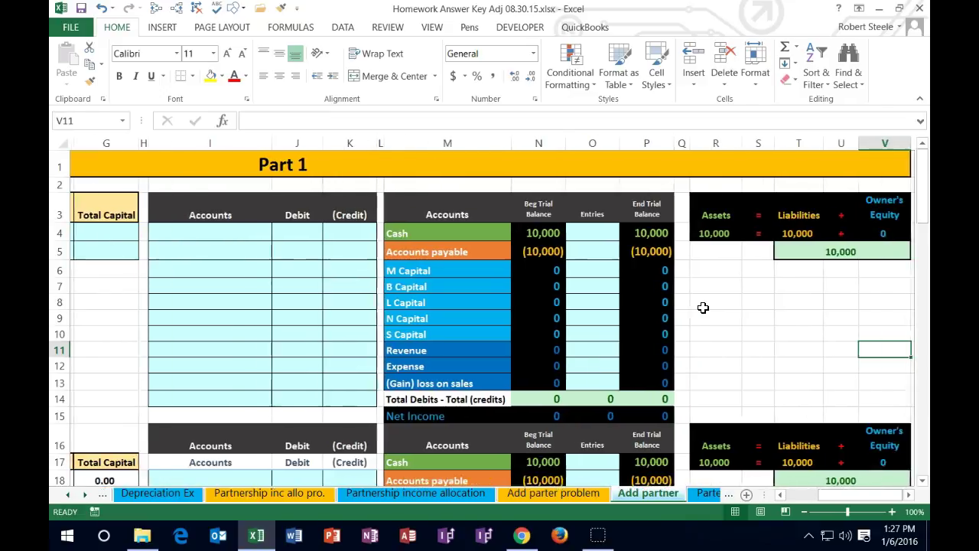
left_click(341, 233)
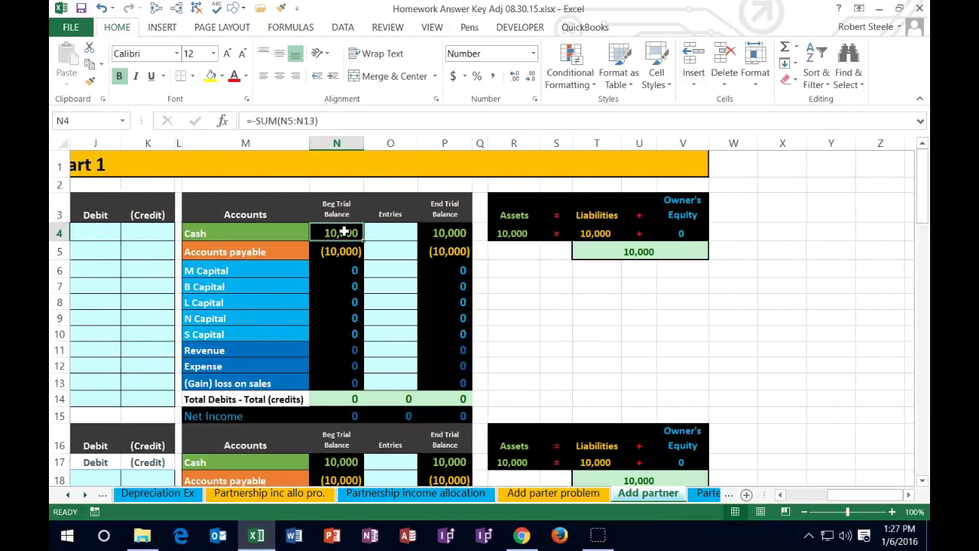
key("Right")
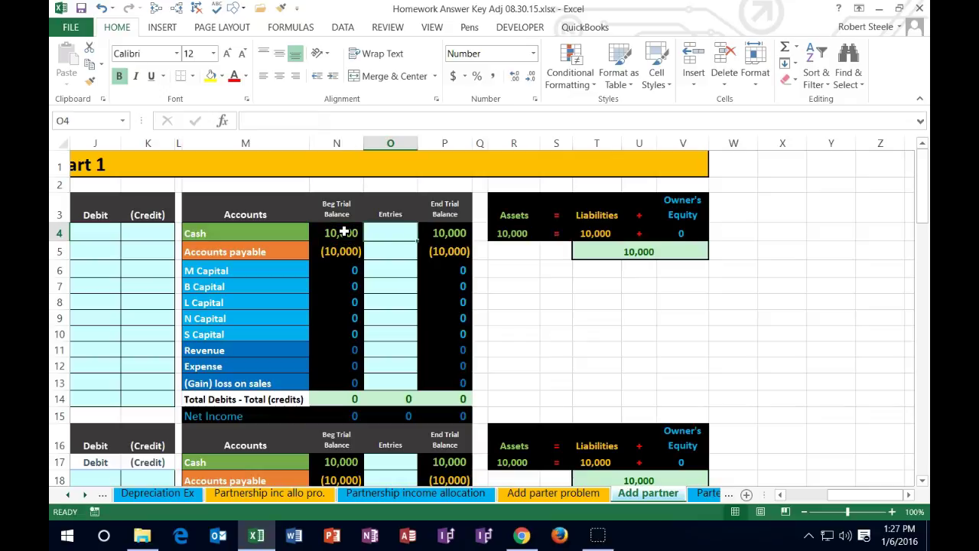
key("Right")
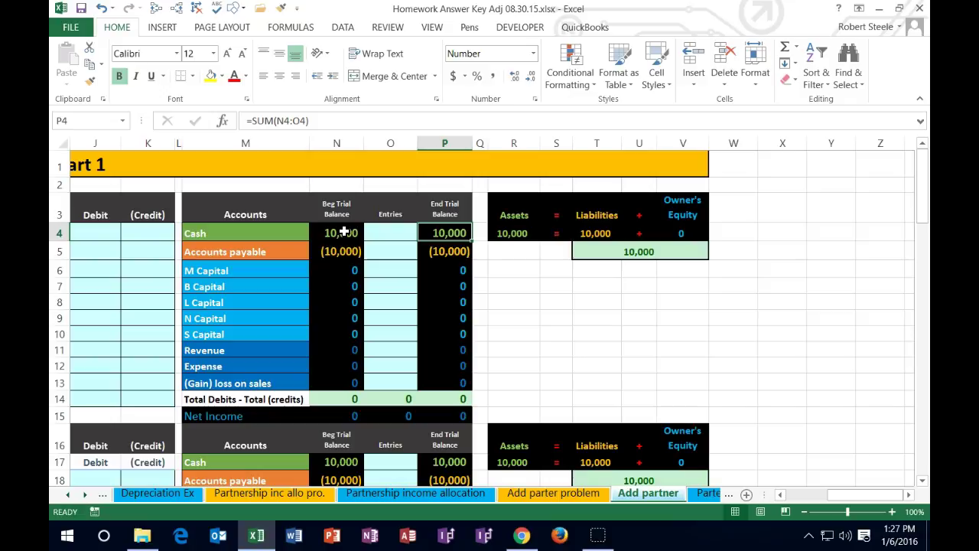
Inspect the formulas behind Assets, Liabilities and Owner's Equity in row 4 of the accounting equation block.
double_click(517, 233)
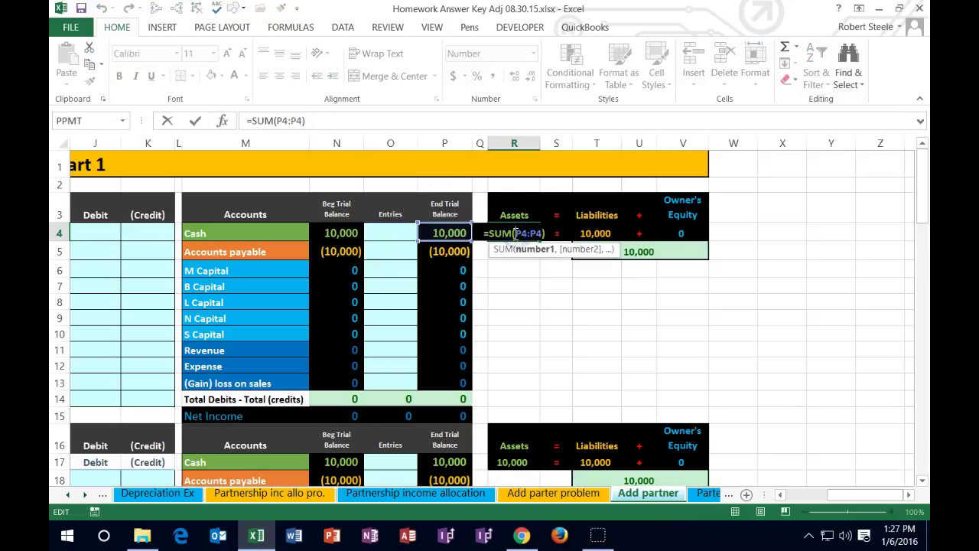
left_click(575, 231)
double_click(582, 232)
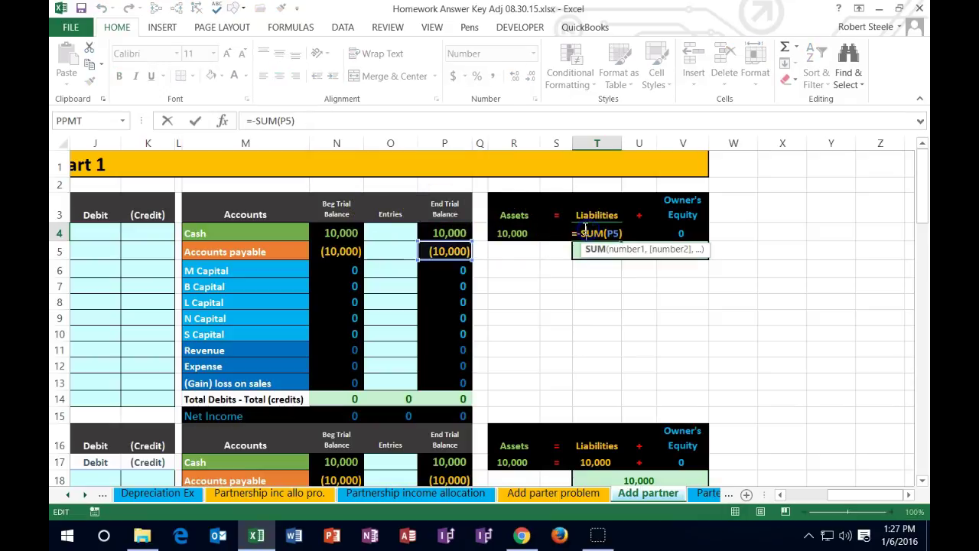
left_click(639, 233)
left_click(660, 233)
double_click(658, 231)
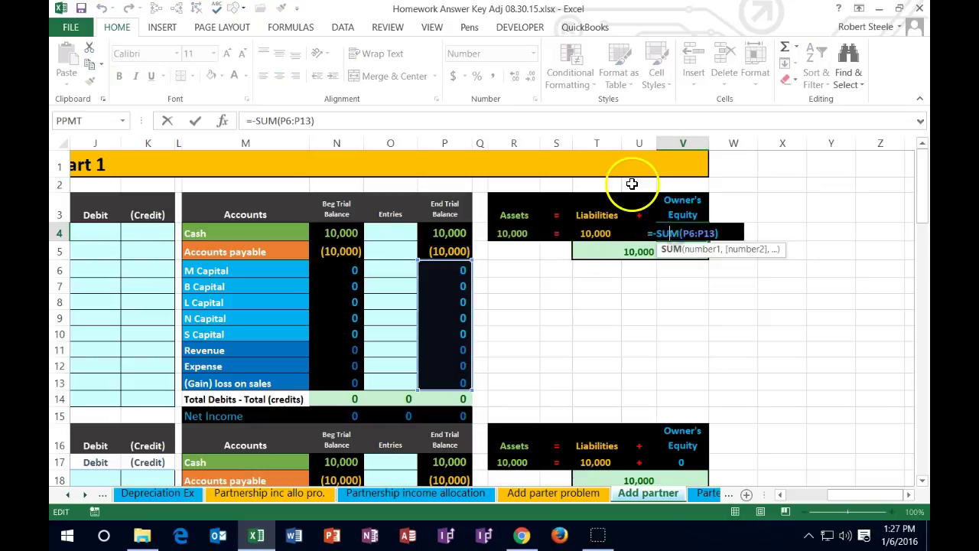
key("Return")
Return to column A and read the problem statement about the income ratio and B's sale of capital interest.
key("Left")
key("Left")
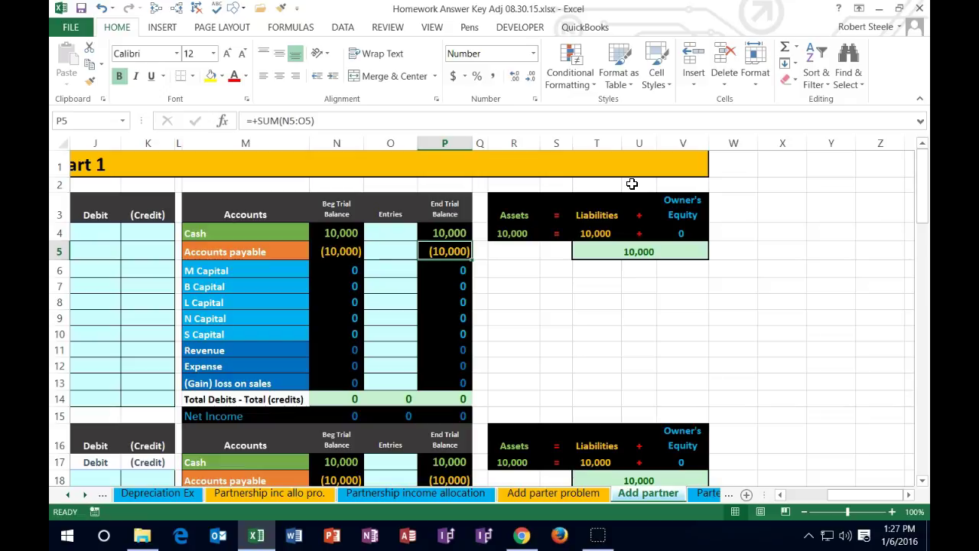
key("Left")
key("Left")
key("Home")
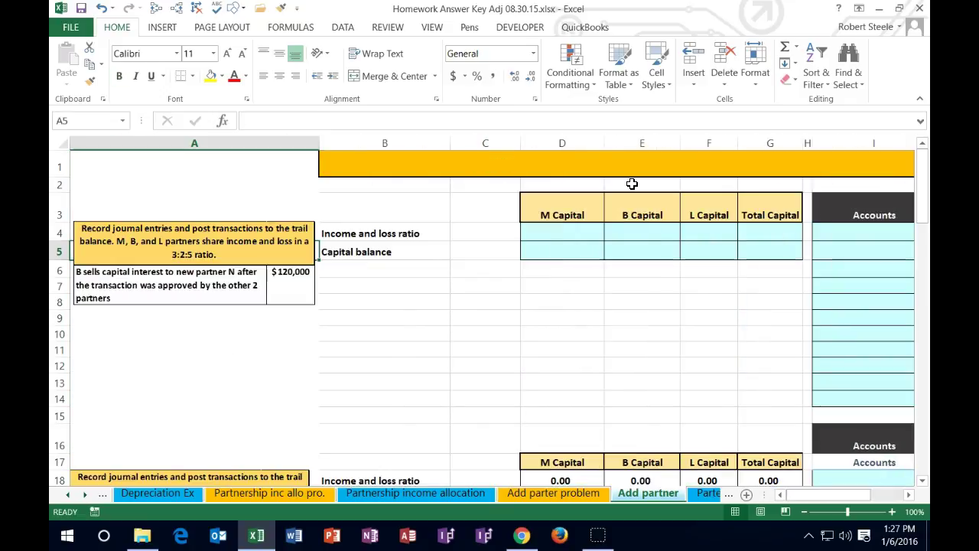
left_click(425, 309)
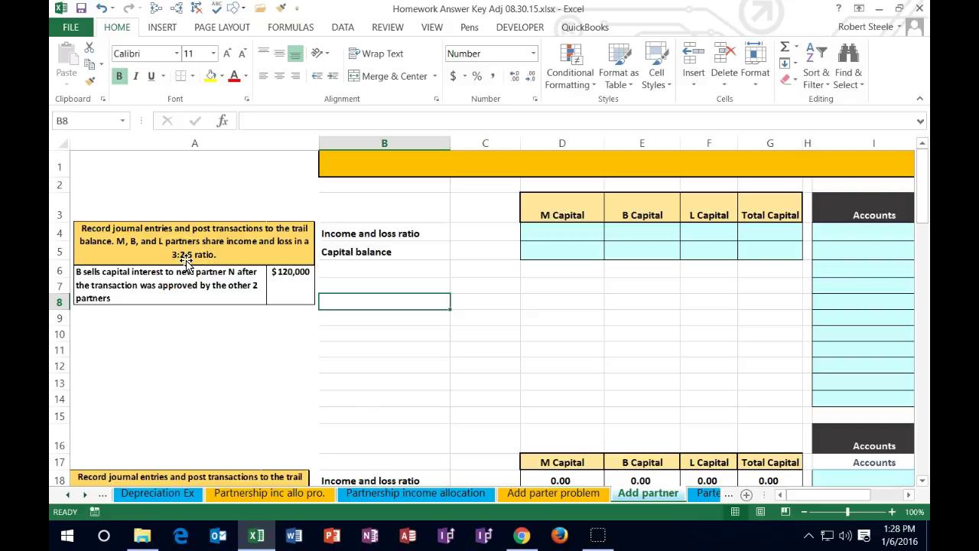
Enter M's income and loss ratio as =3/10 in cell D4 and format it as a percentage.
left_click(539, 234)
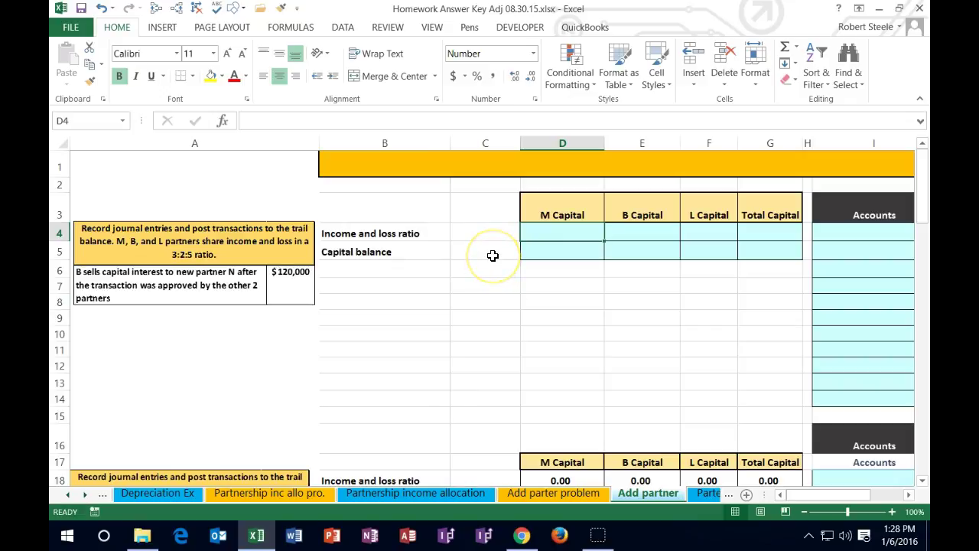
type("=3/")
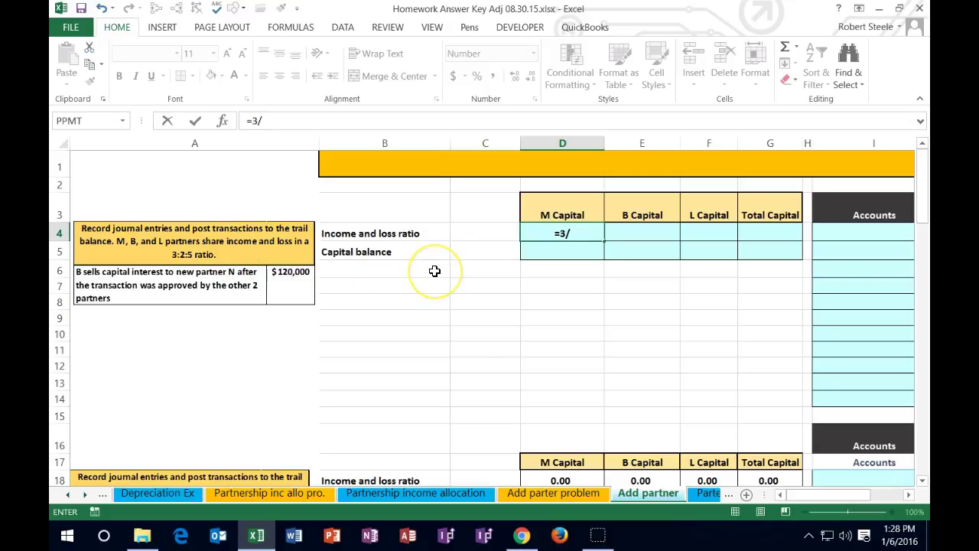
type("10")
key("Return")
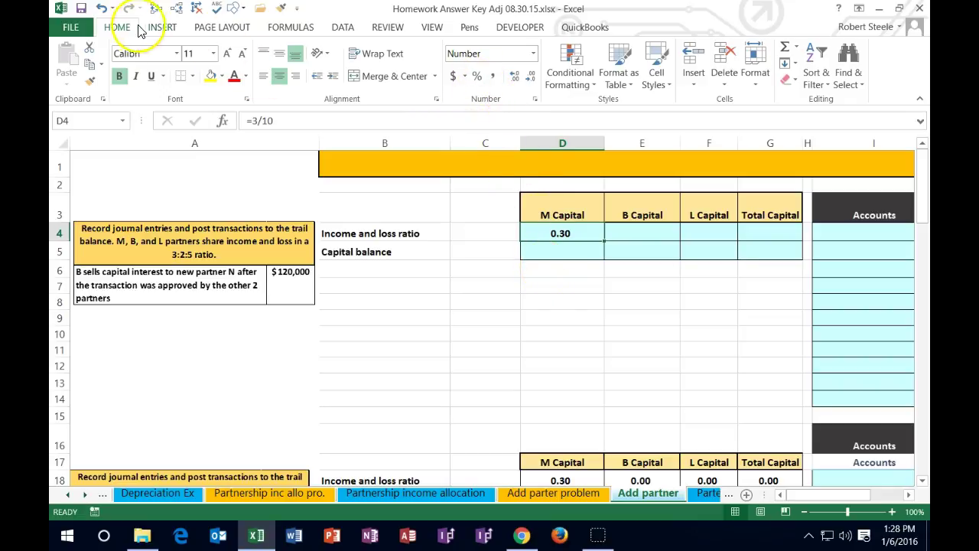
left_click(475, 78)
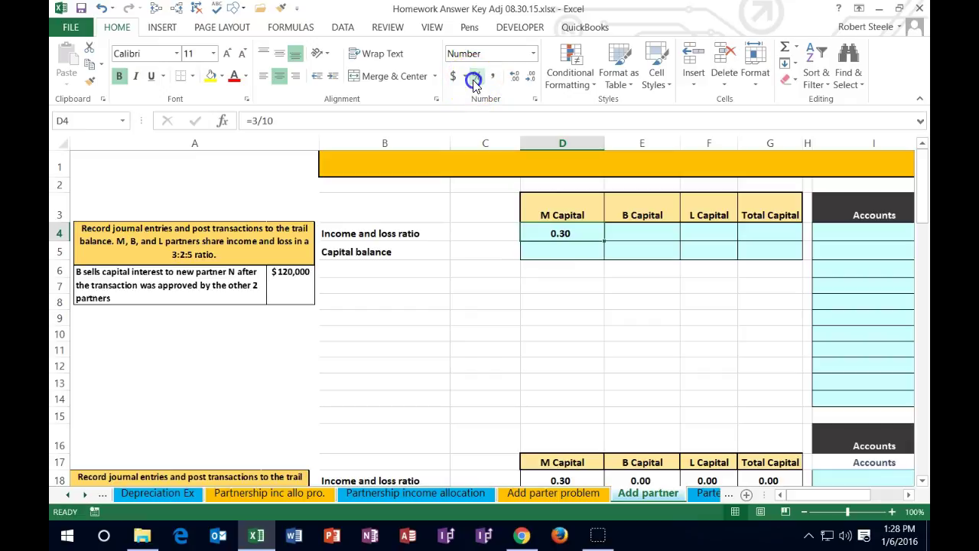
Enter B's income and loss ratio as =2/10 in cell E4 and format it as a percentage.
left_click(632, 233)
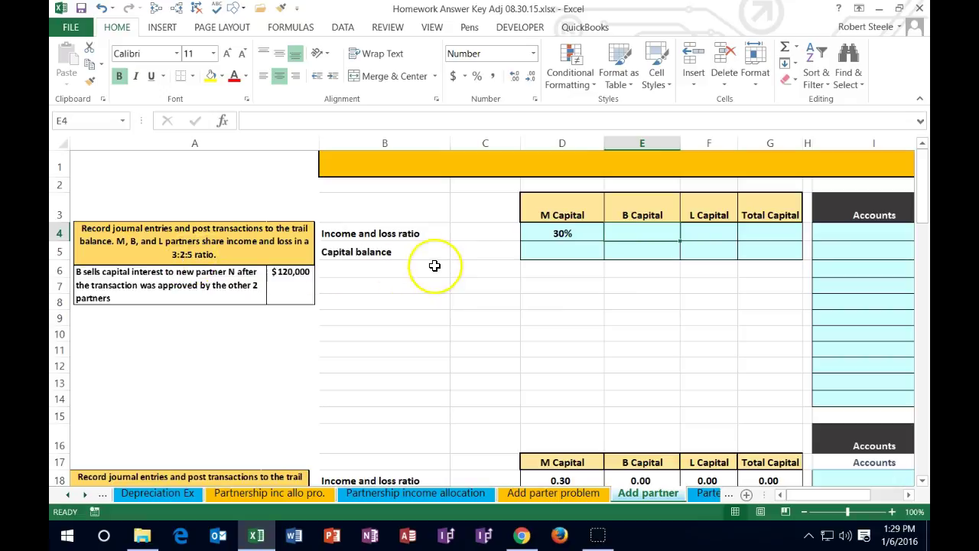
type("=2/")
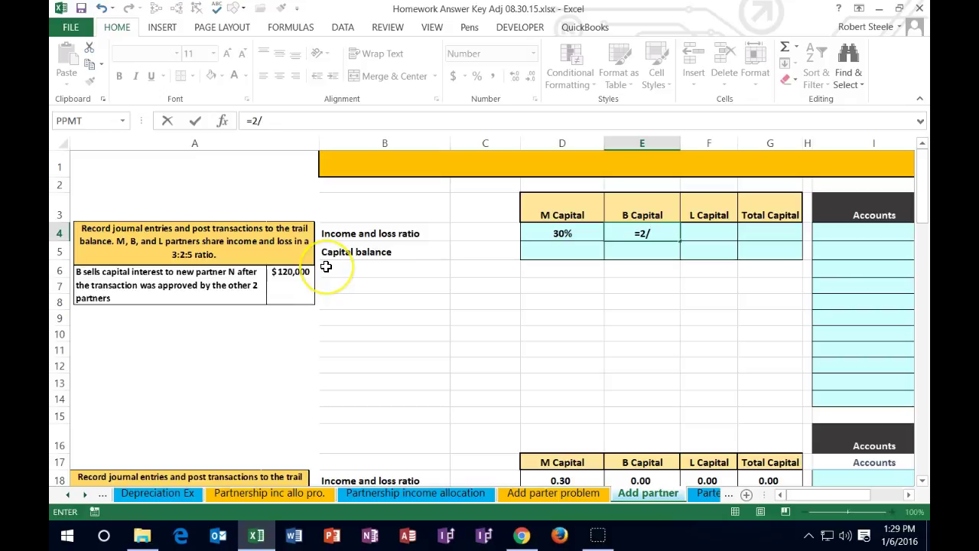
type("10")
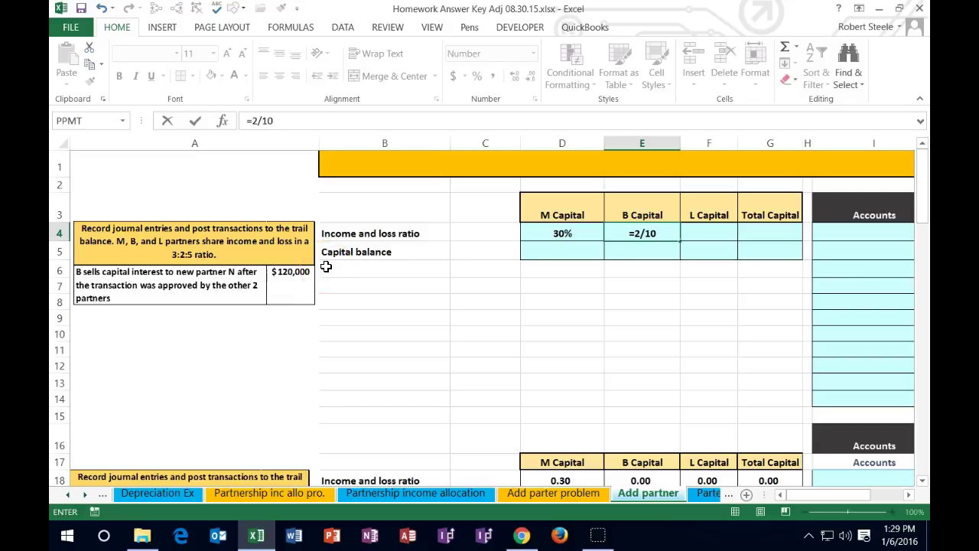
key("Return")
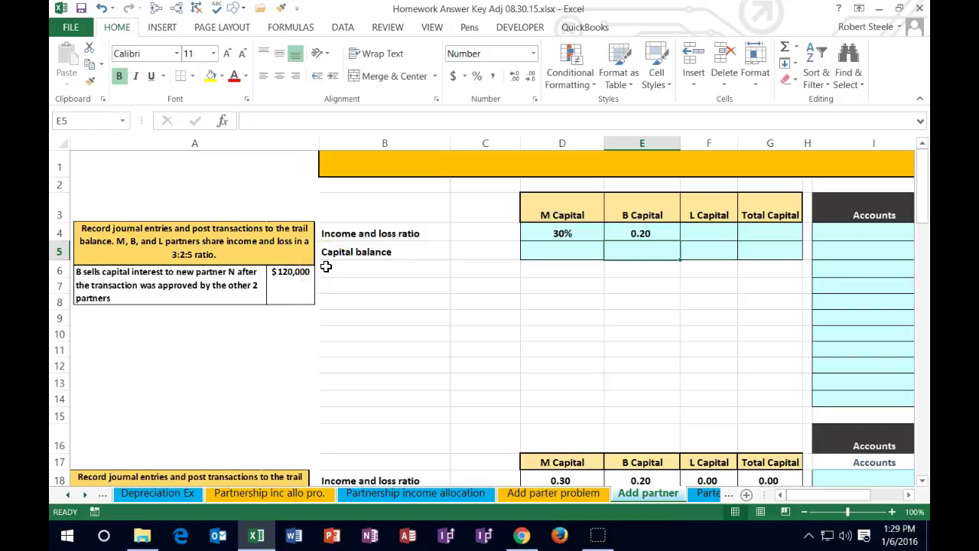
left_click(621, 233)
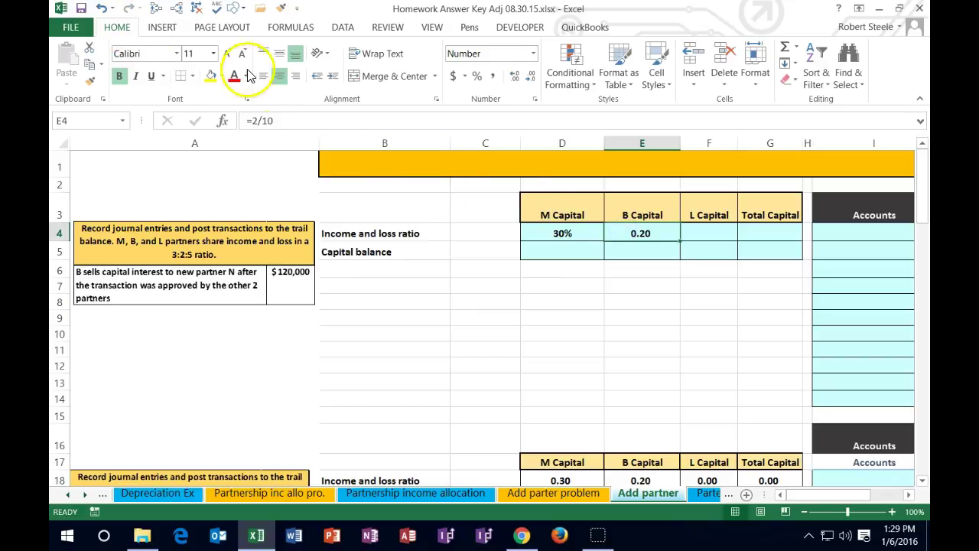
left_click(477, 76)
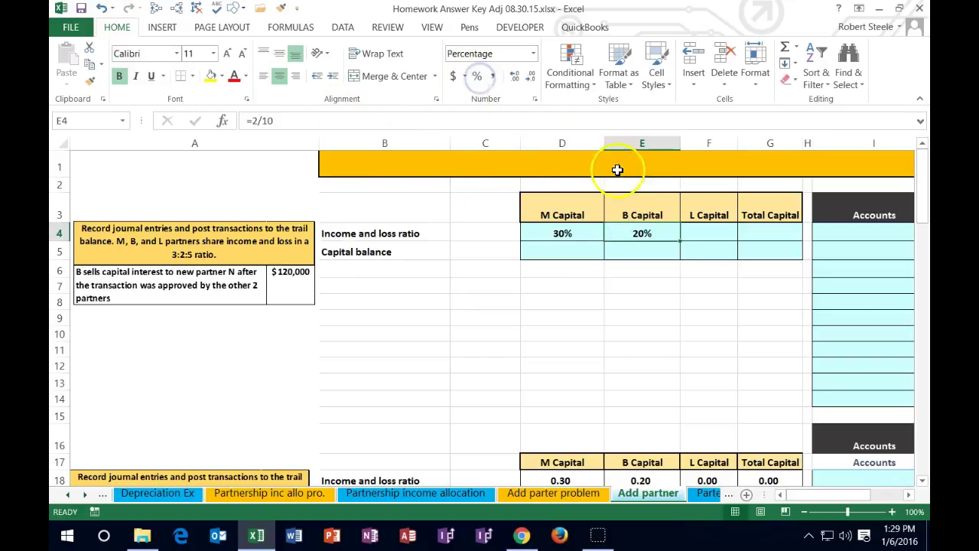
Enter L's income and loss ratio as =5/10 in cell F4, format it as a percentage, and check the sum of D4:F4.
left_click(697, 231)
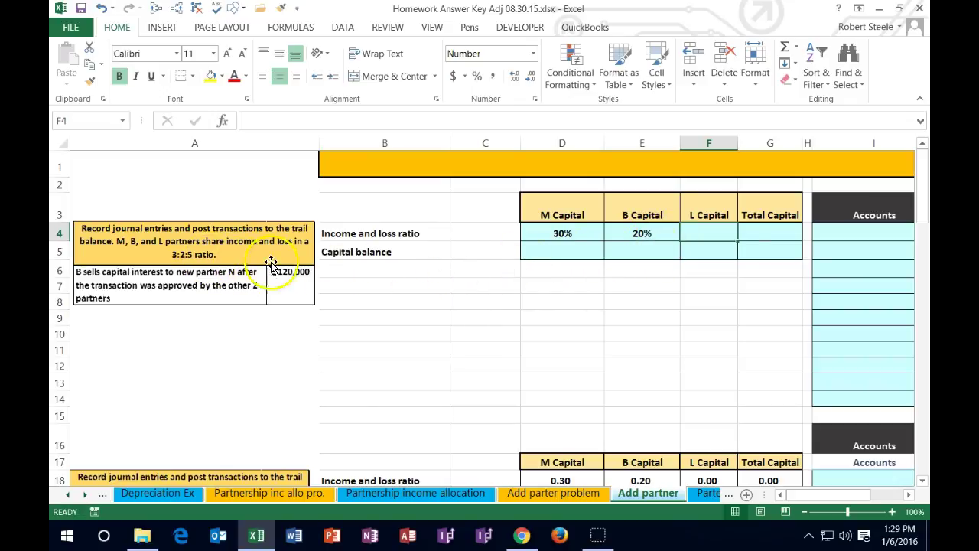
type("=5/10")
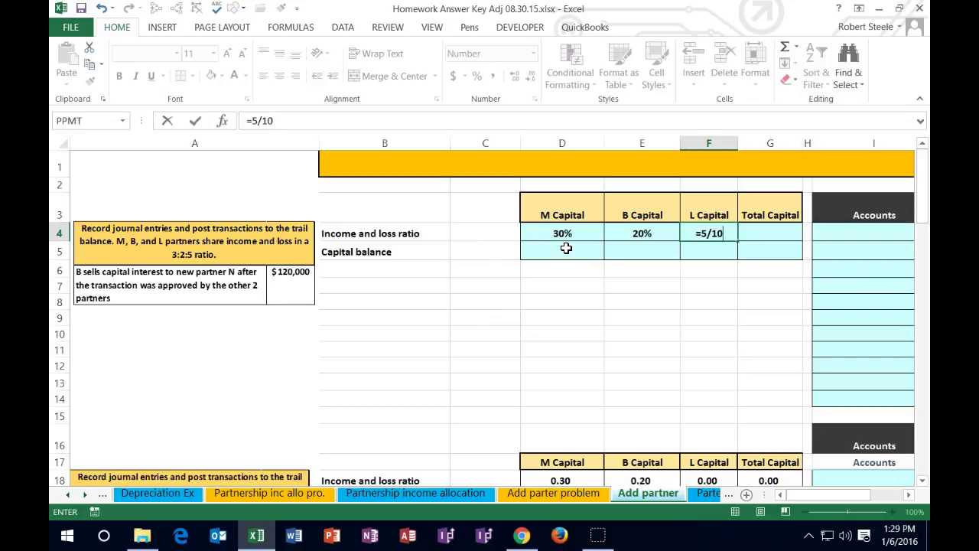
key("Return")
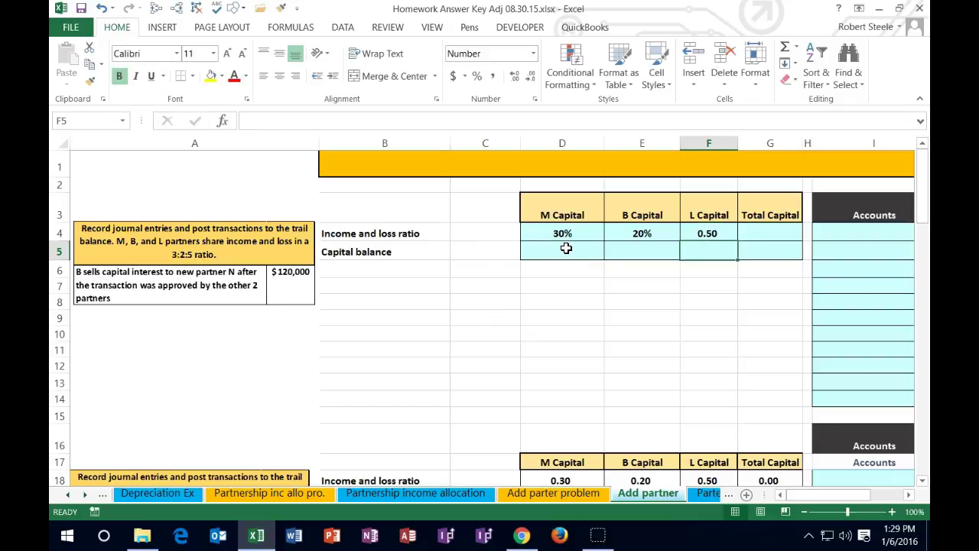
left_click(724, 237)
left_click(479, 83)
left_click(546, 235)
left_click_drag(546, 235, 713, 237)
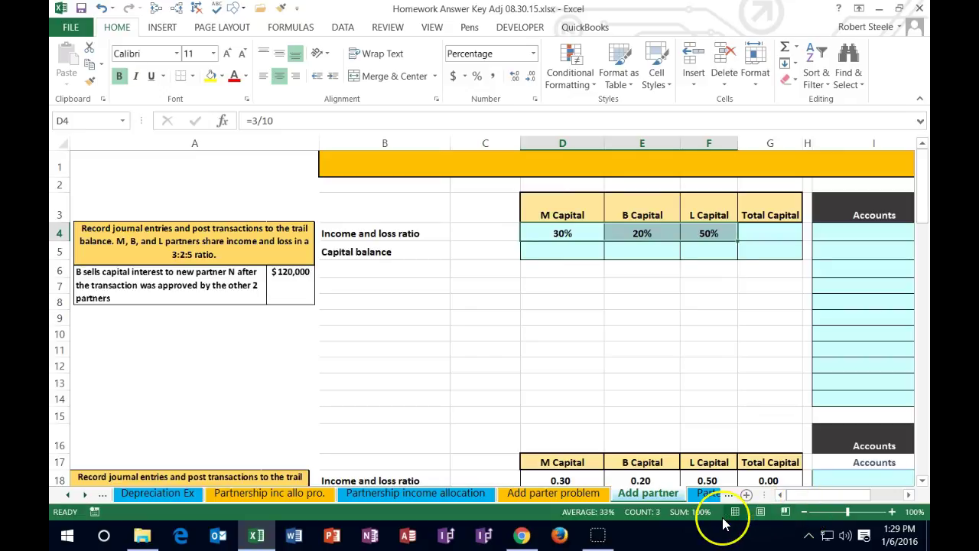
Total the partners' income and loss ratios in cell G4 with a SUM of D4:F4.
left_click(768, 230)
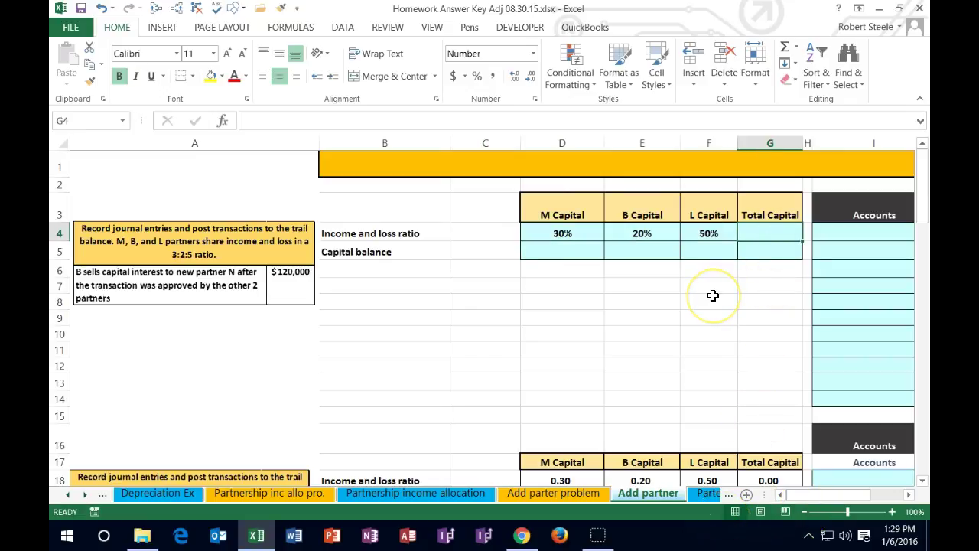
type("=s")
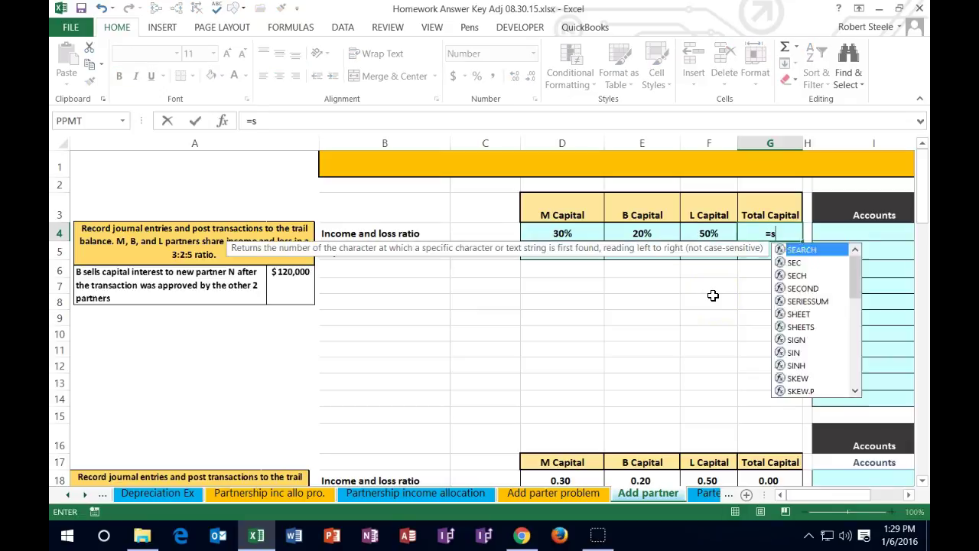
type("um")
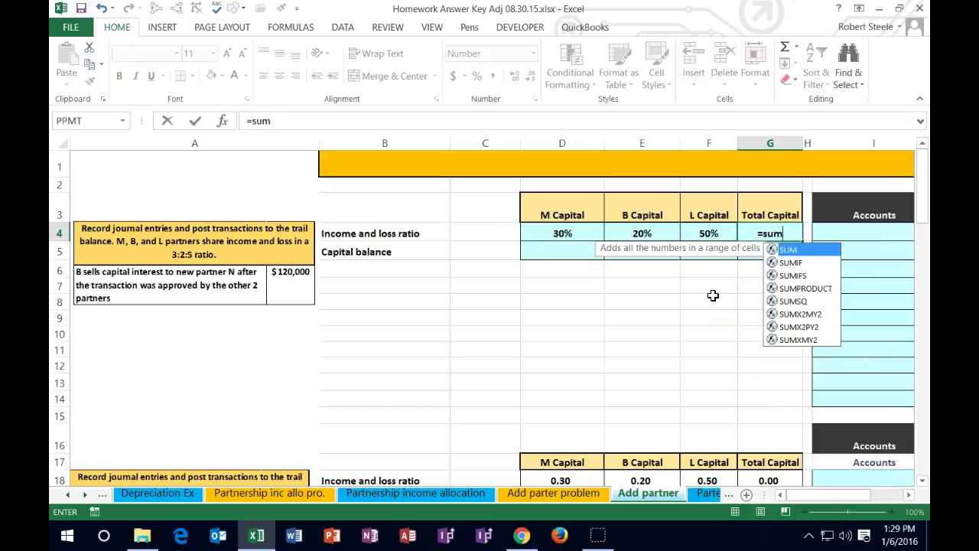
double_click(774, 250)
left_click_drag(570, 233, 687, 239)
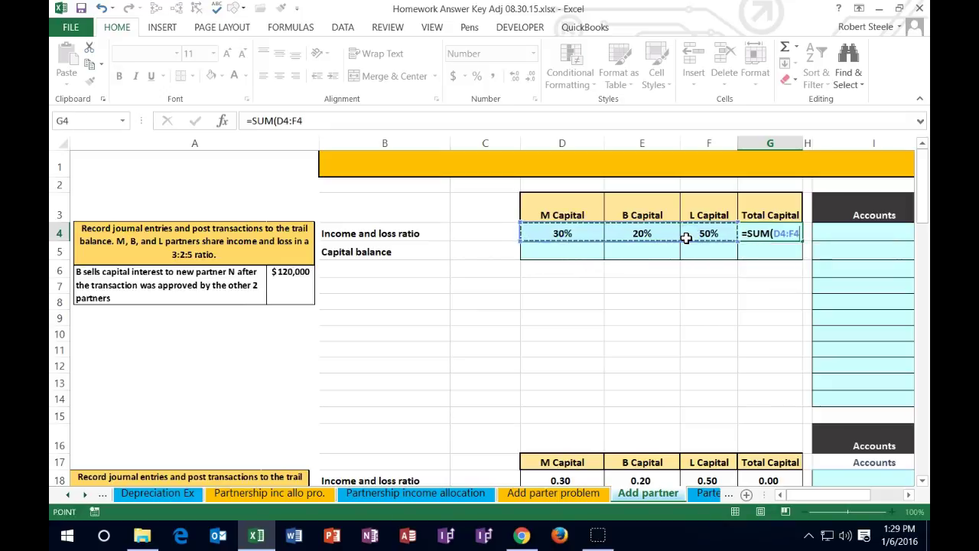
key("Return")
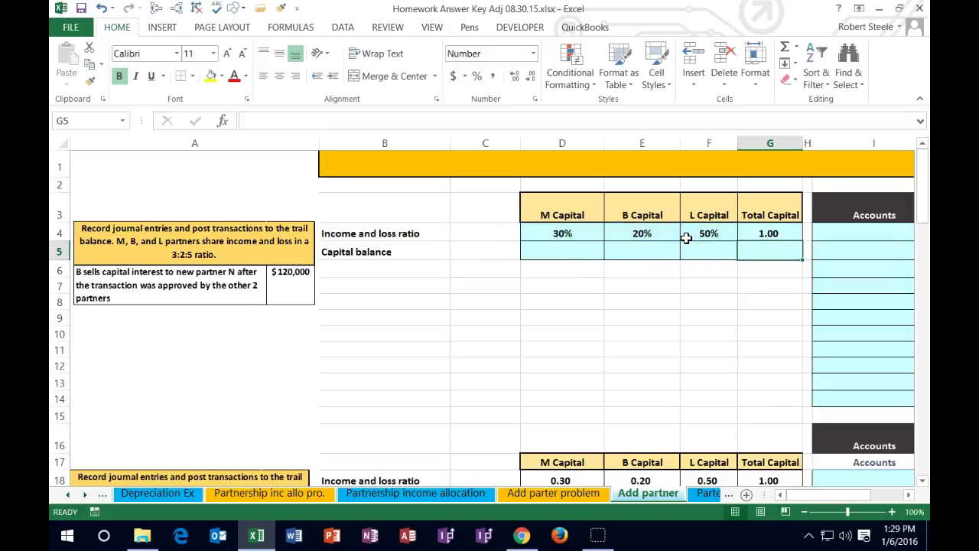
Review the partners' capital balances in row 5, from D5 across to the Part 1 trial balance.
left_click(584, 251)
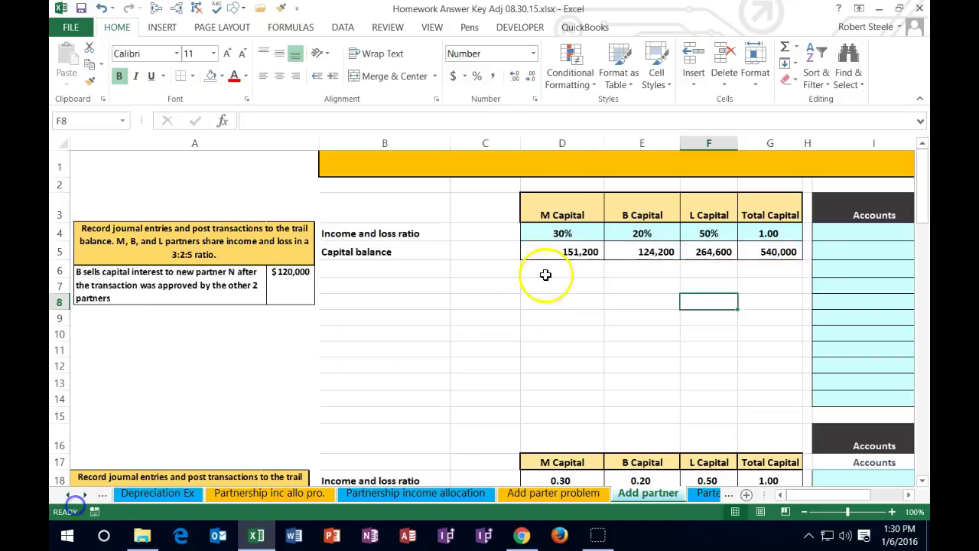
left_click(558, 250)
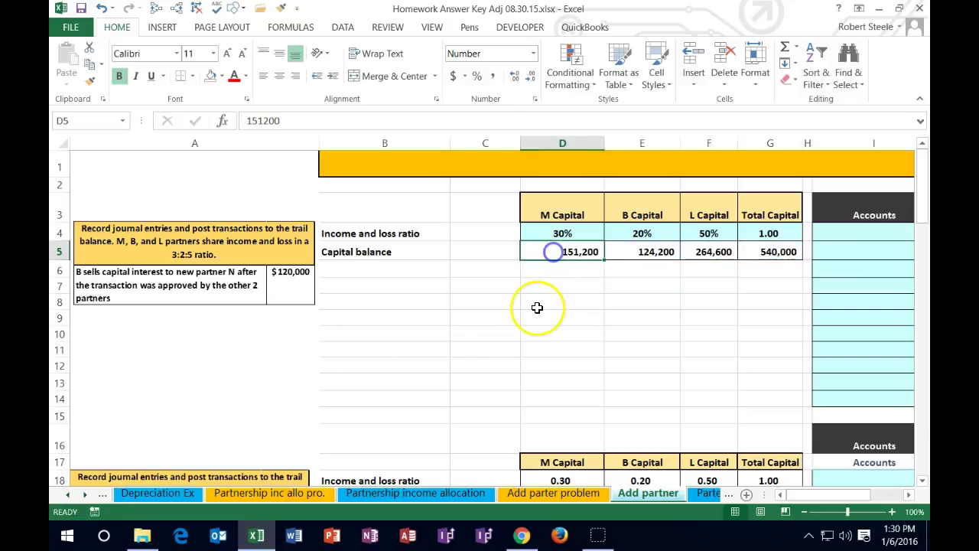
key("Right")
key("Right")
key("Right")
key("Right")
key("Right")
key("Right")
key("Right")
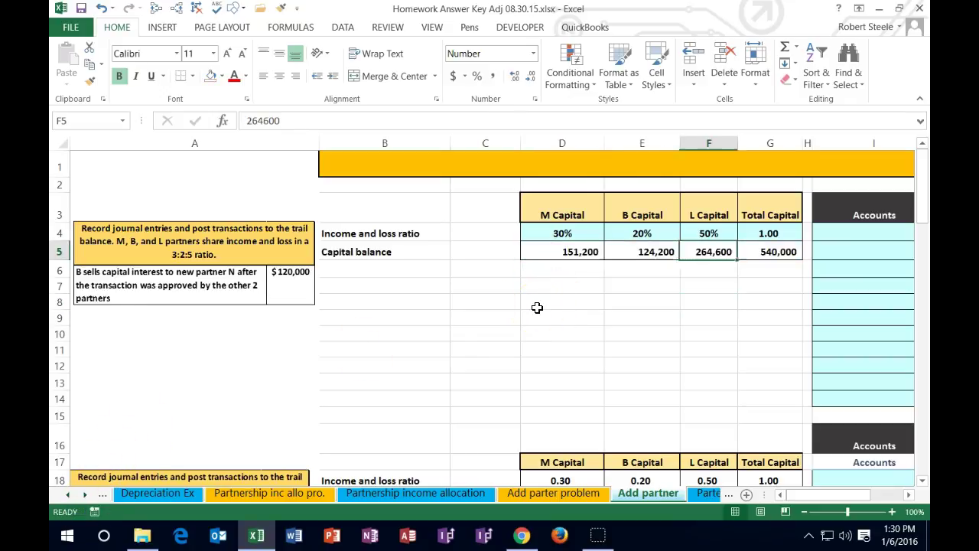
key("Right")
key("Right")
key("Right")
key("Right")
key("Right")
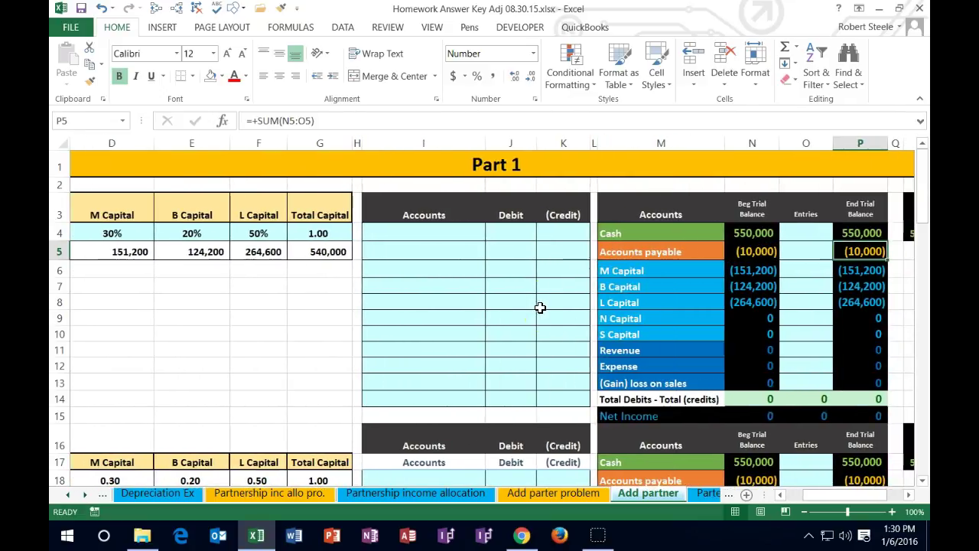
Check the beginning trial balance amounts for M, B and L Capital in cells N6 to N8.
left_click(736, 271)
key("Down")
key("Down")
key("Up")
key("Up")
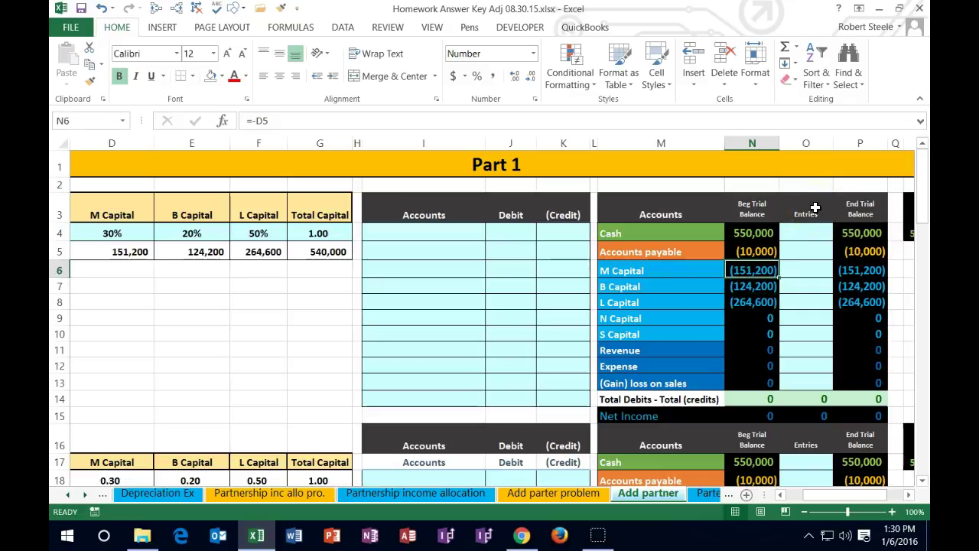
key("Down")
key("Down")
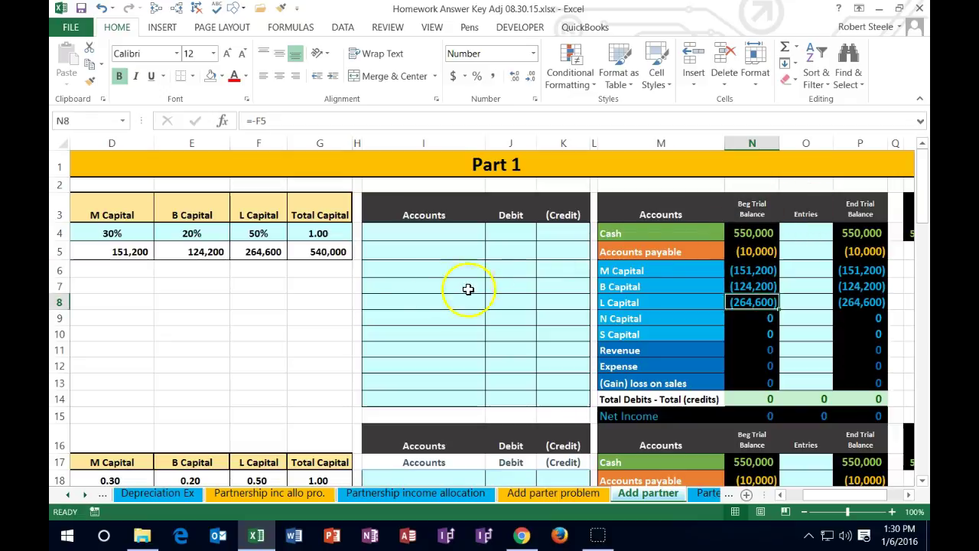
Compare M's income and loss ratio in D4 with the capital balance in D5, and look across to the Total Capital column.
left_click(119, 270)
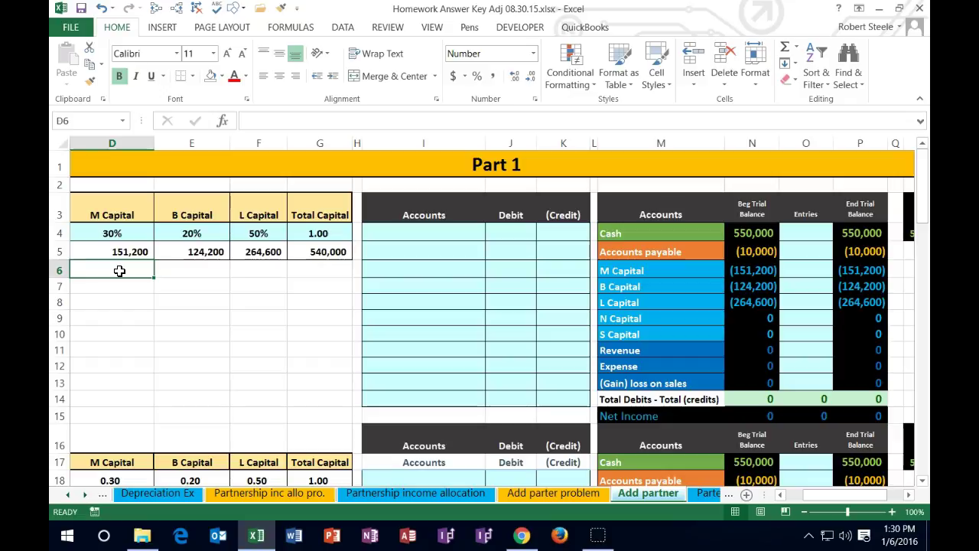
key("Up")
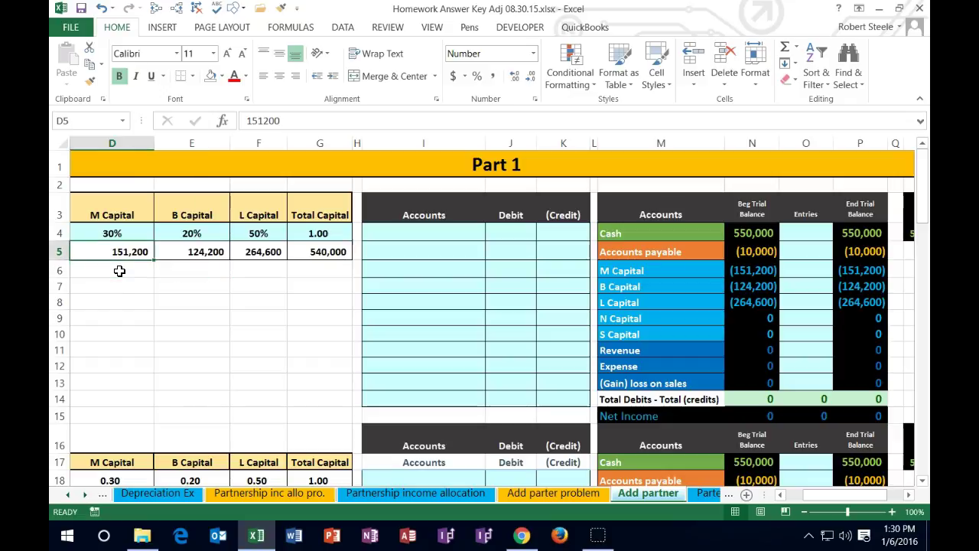
key("Up")
key("Down")
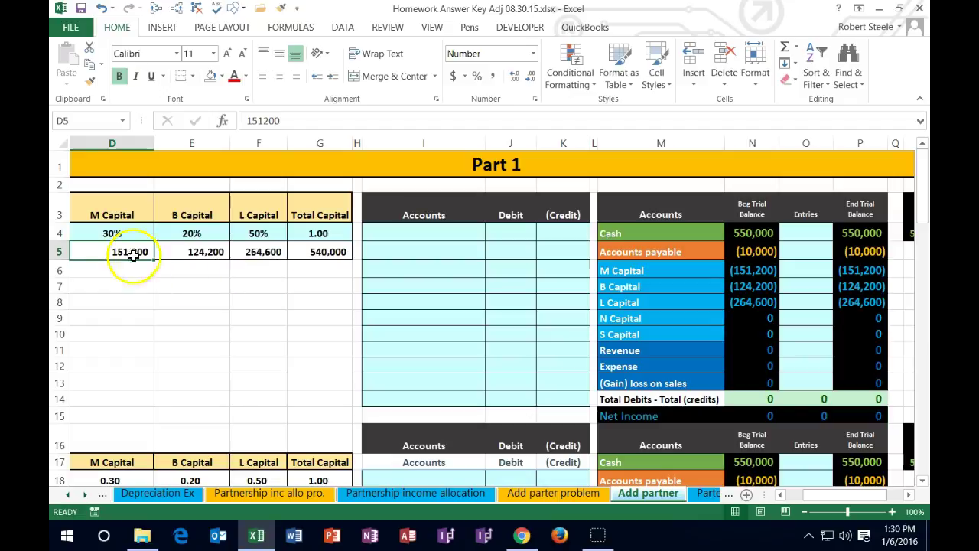
left_click(119, 231)
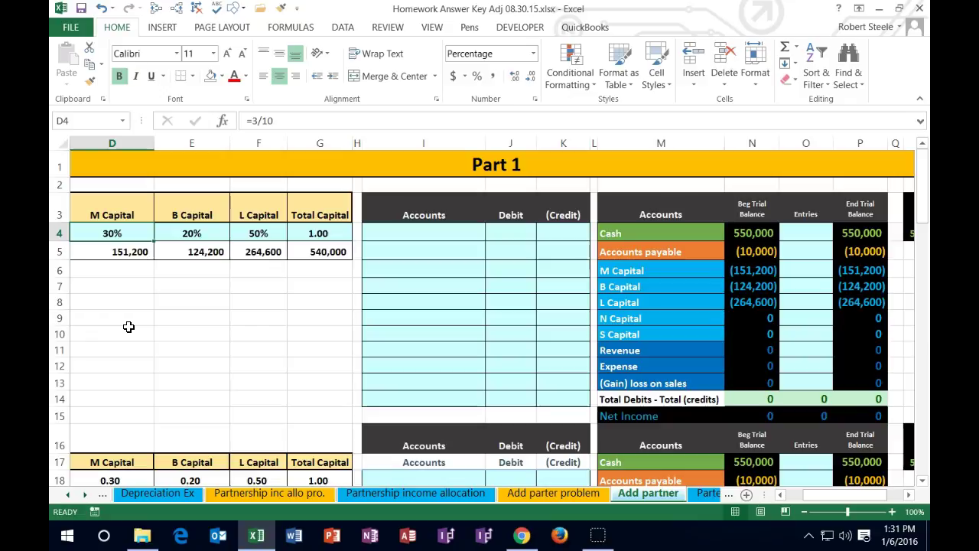
key("Down")
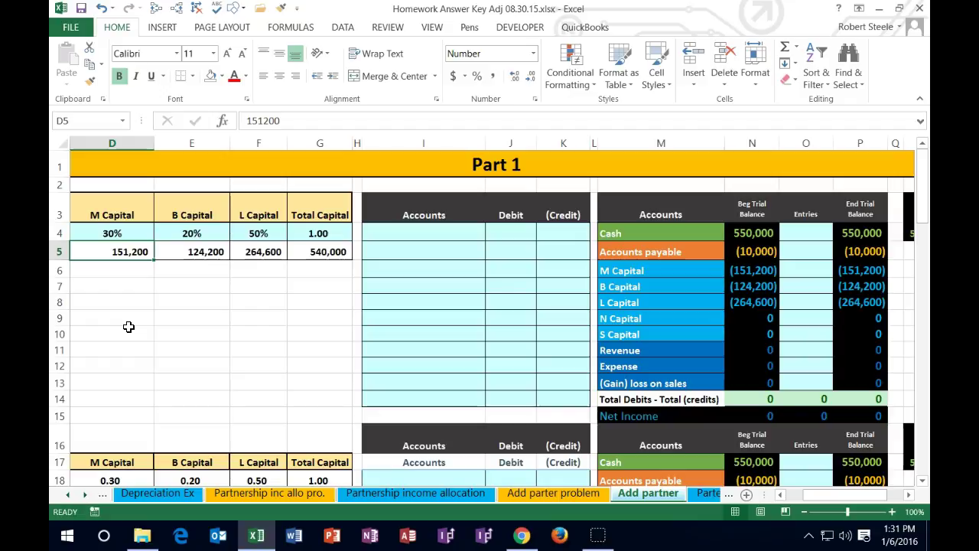
key("Down")
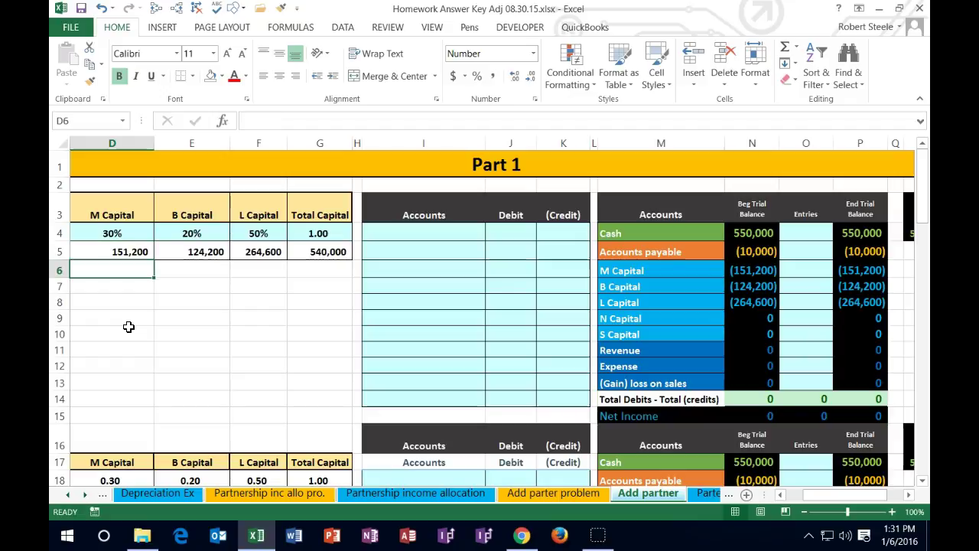
key("Right")
key("Right")
key("Right")
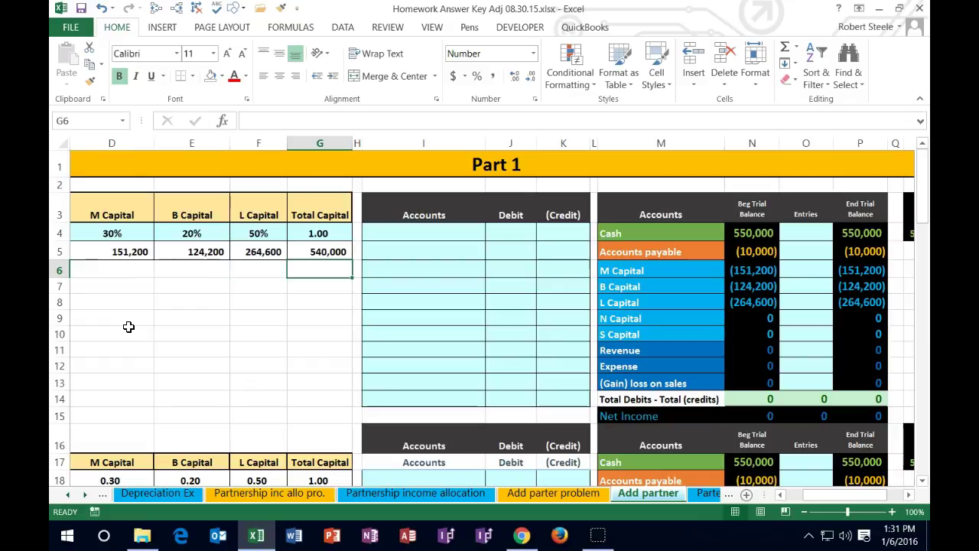
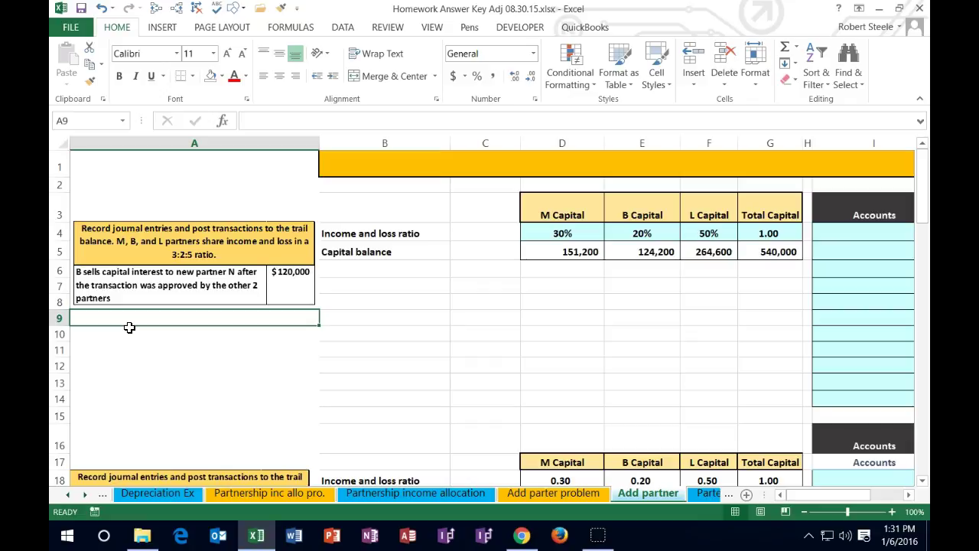
Examine the M, B and L Capital headings in row 3 and the Part 1 trial balance, focusing on B Capital.
left_click(643, 214)
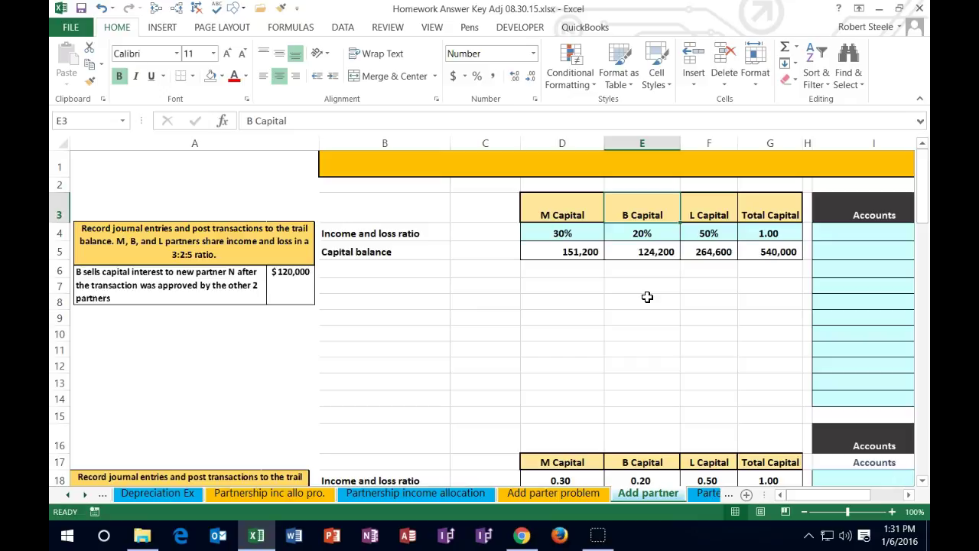
left_click(590, 215)
key("Right")
key("Right")
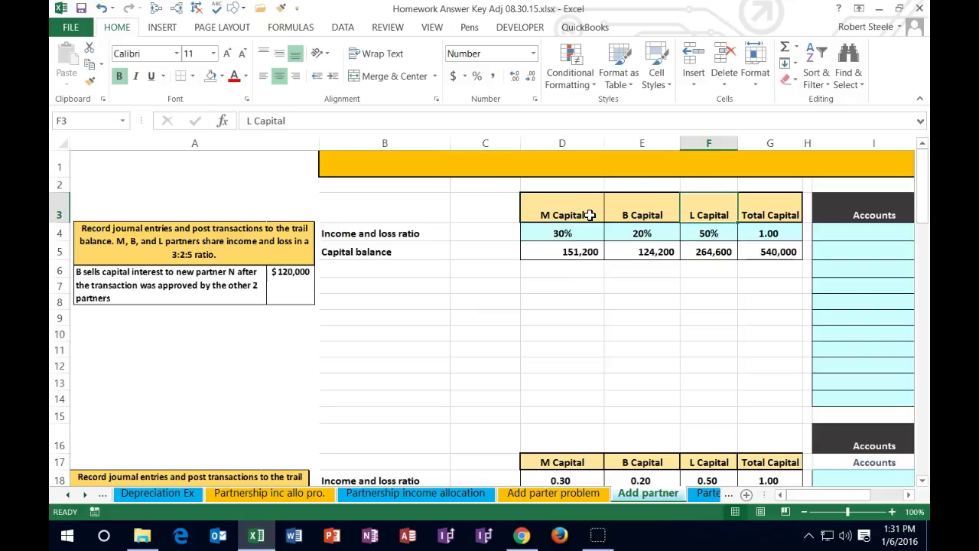
key("Left")
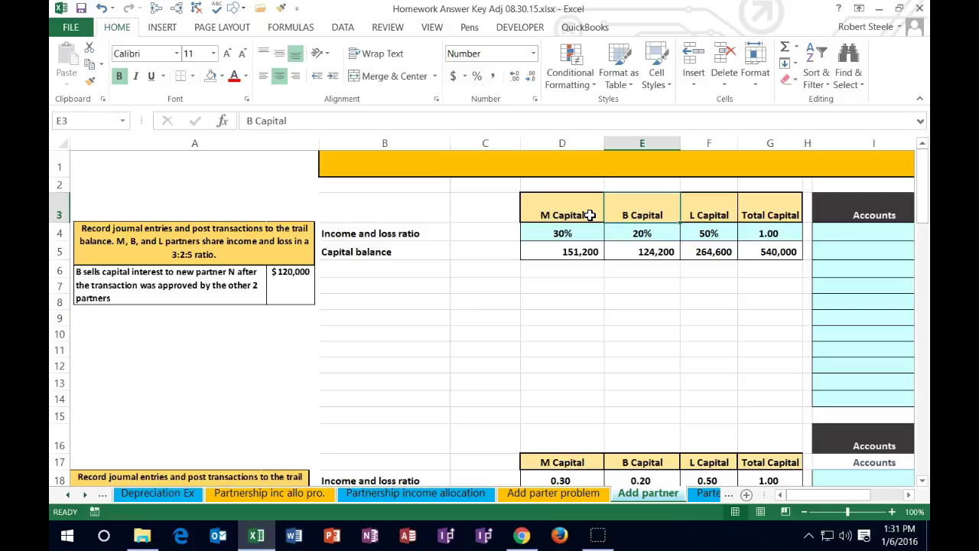
key("Right")
key("Right")
key("Right")
key("Right")
key("Right")
key("Right")
key("Right")
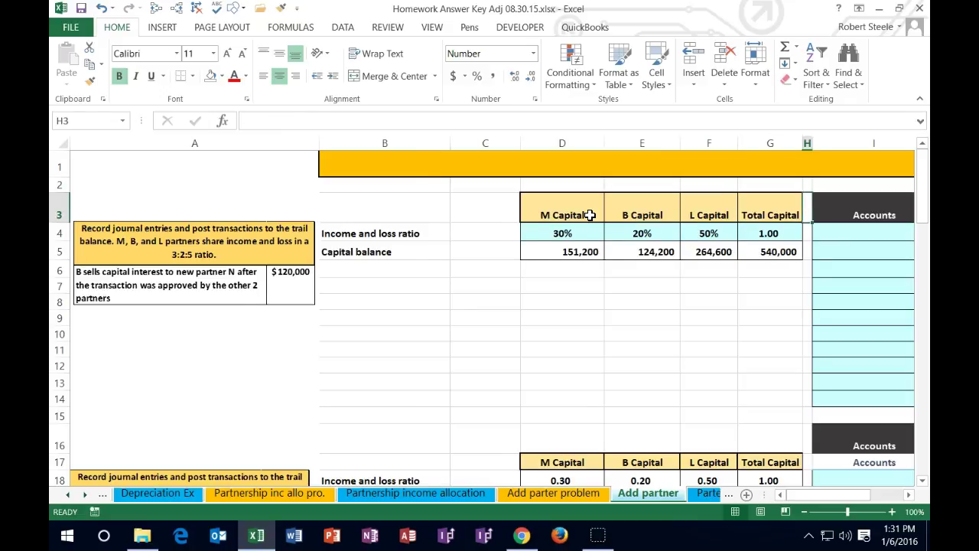
key("Right")
key("Right")
key("Right")
key("Right")
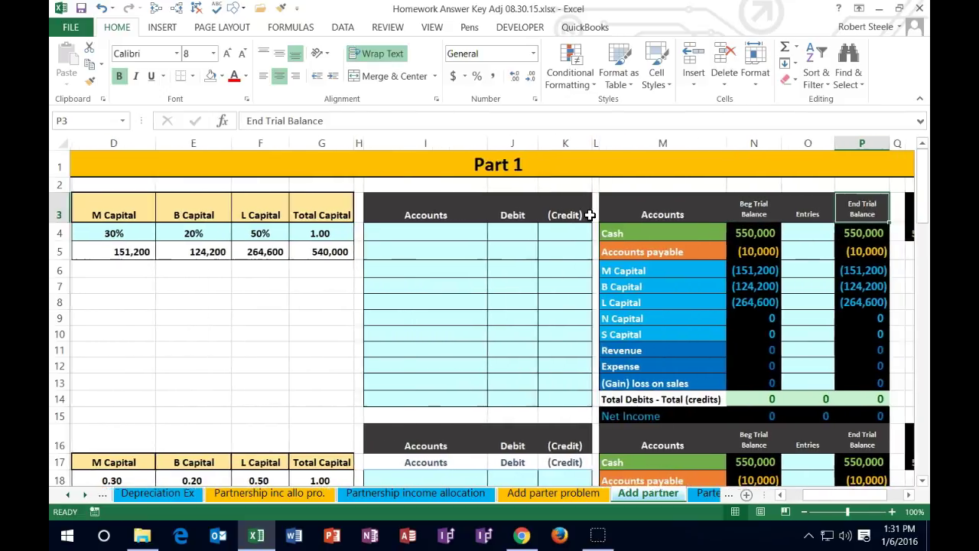
left_click(179, 212)
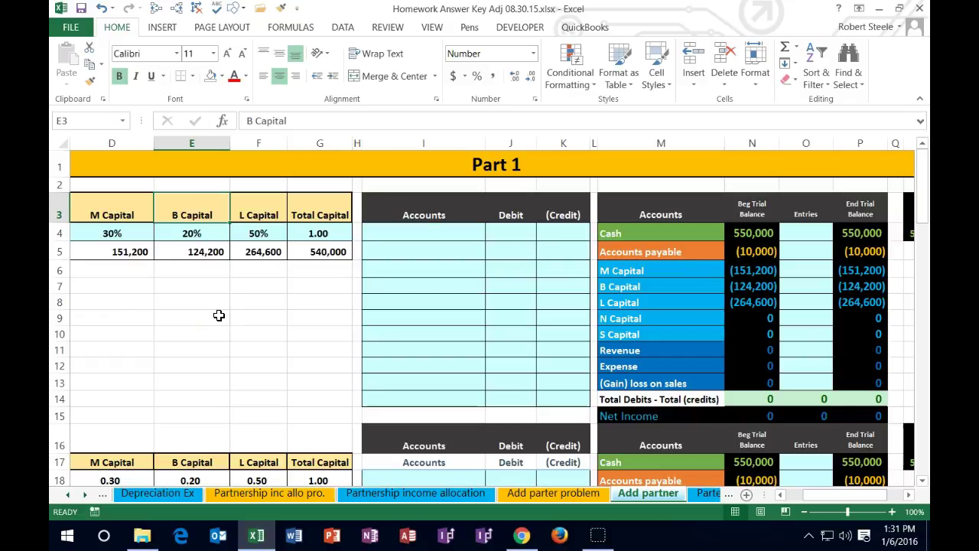
Examine the Cash, B Capital and N Capital rows in the trial balance to see which accounts the sale of interest affects.
left_click_drag(636, 232, 752, 234)
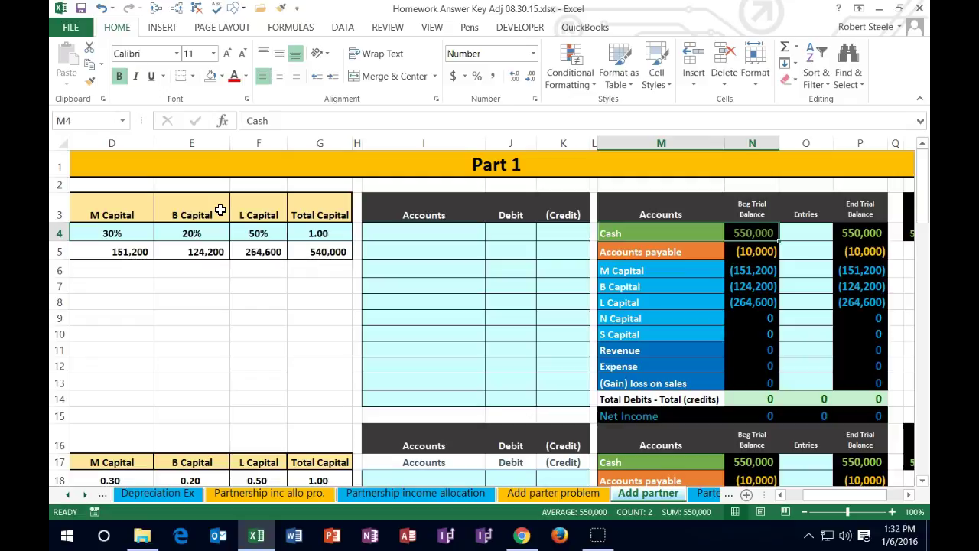
left_click(664, 287)
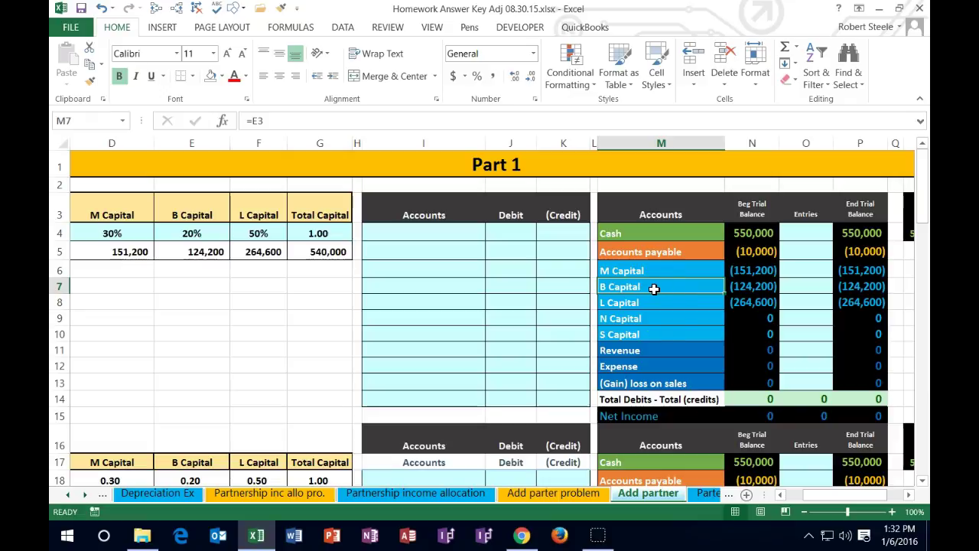
left_click(662, 315)
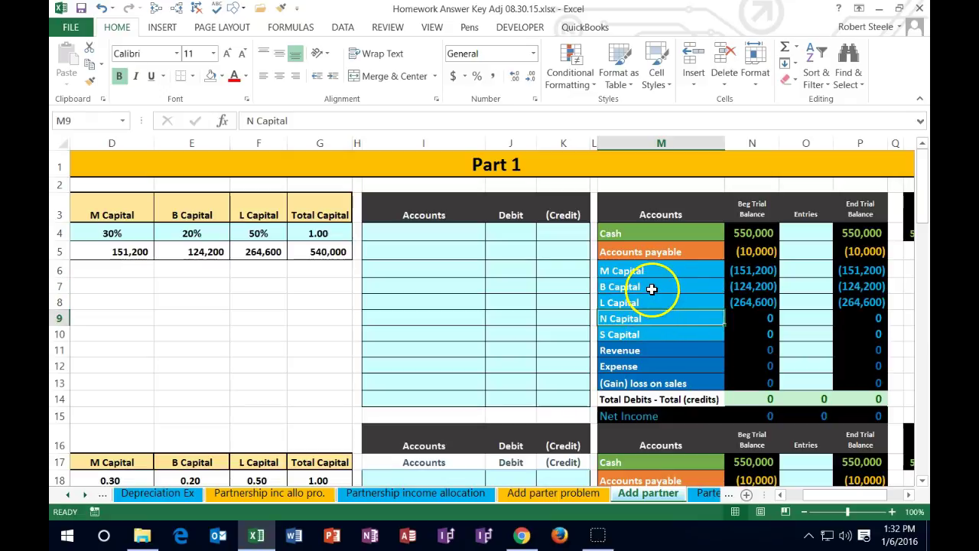
left_click(651, 286)
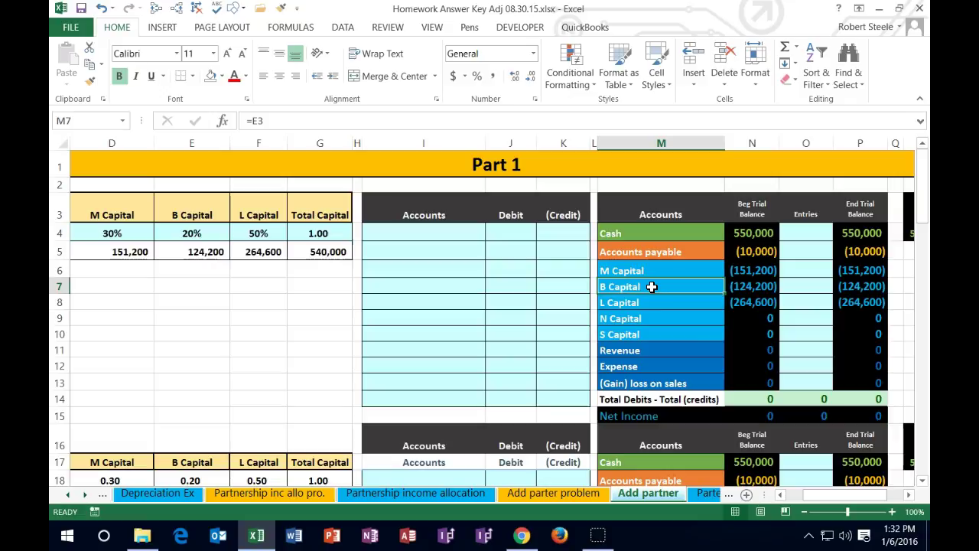
left_click_drag(651, 286, 856, 286)
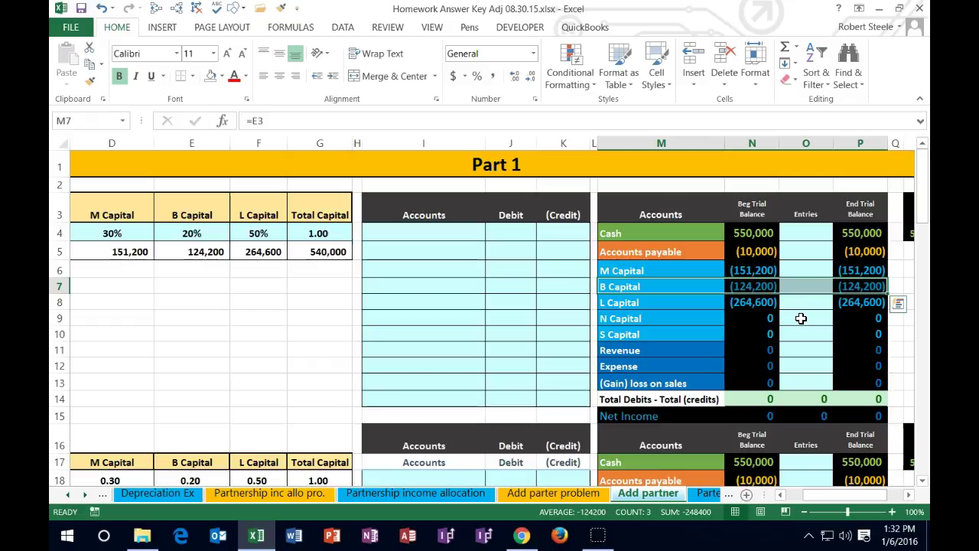
left_click(662, 284)
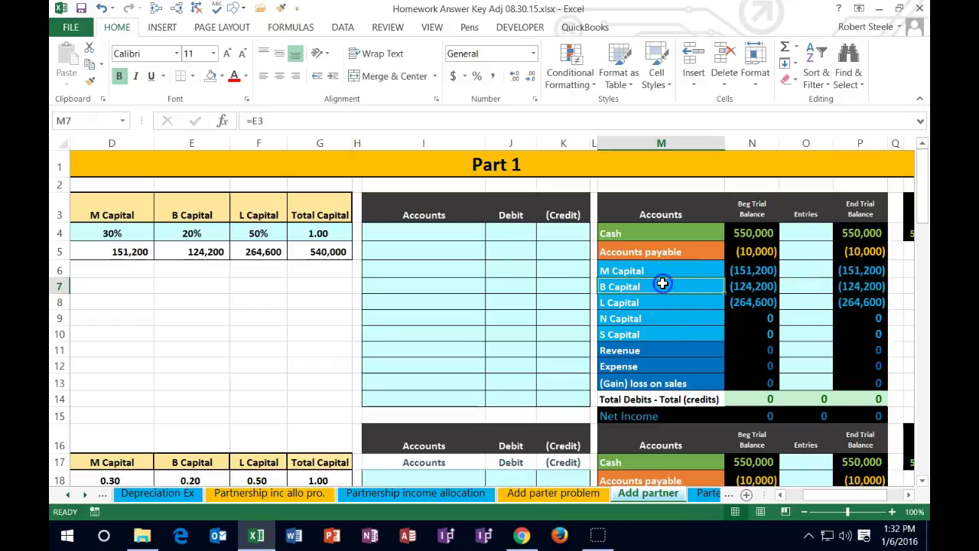
left_click(731, 287)
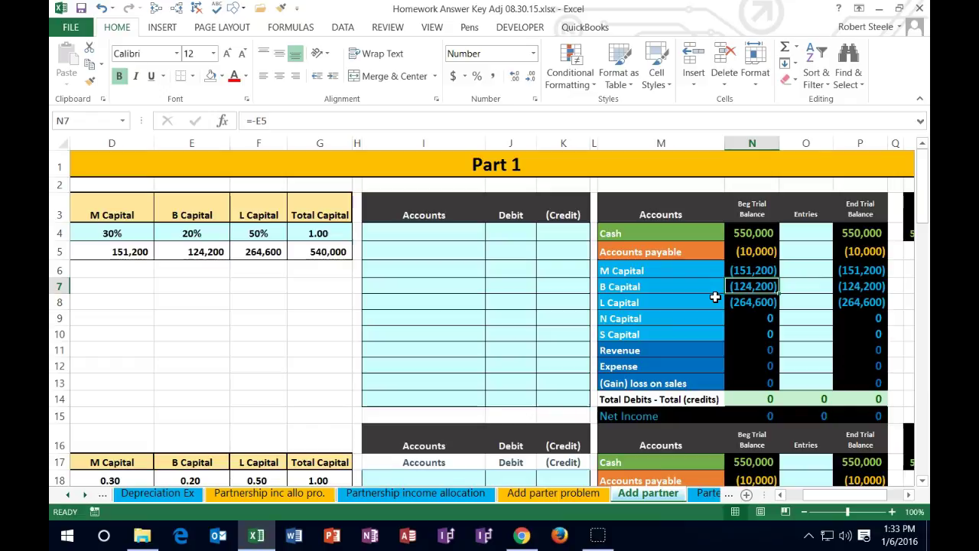
Copy the B Capital account name from M7 and paste it as a value into I4 of the Part 1 journal entry.
left_click(677, 289)
right_click(678, 293)
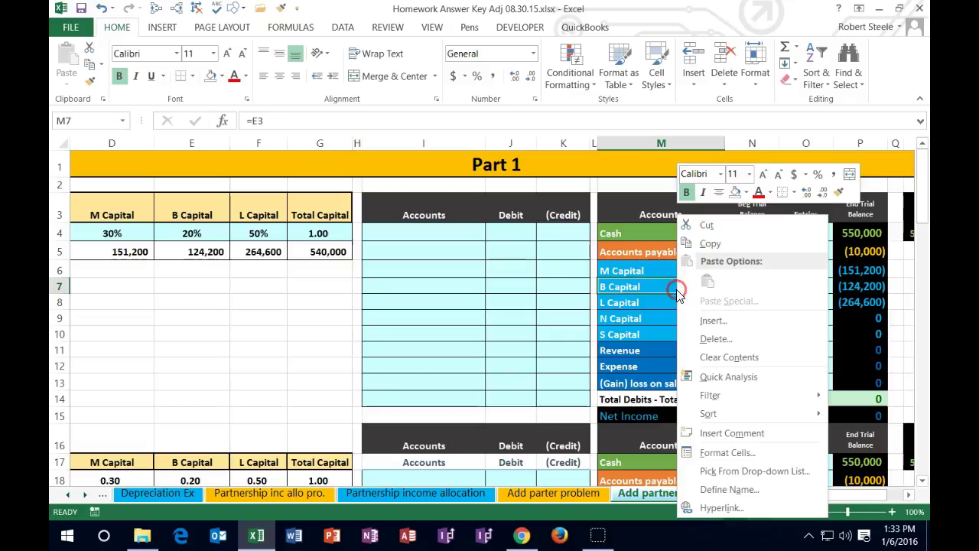
left_click(708, 243)
left_click(445, 228)
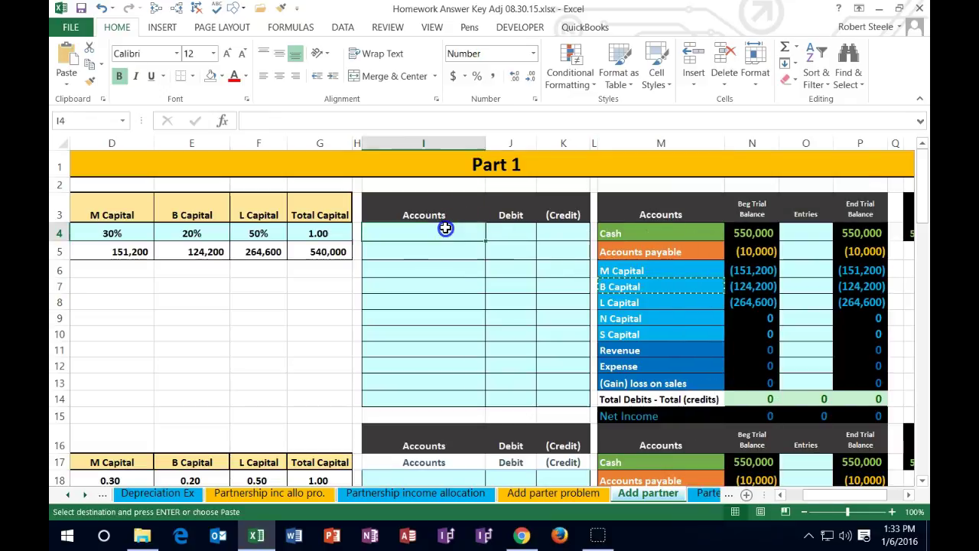
right_click(446, 220)
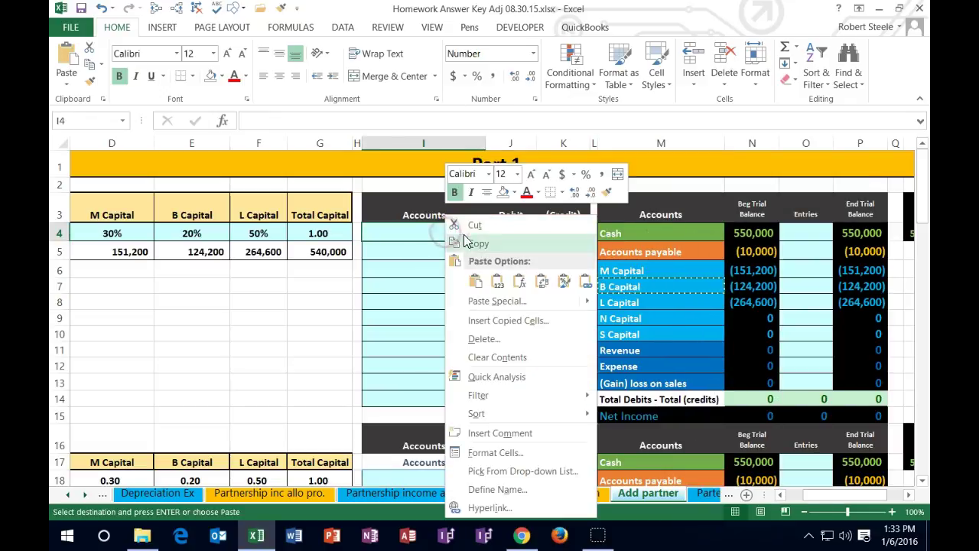
left_click(498, 283)
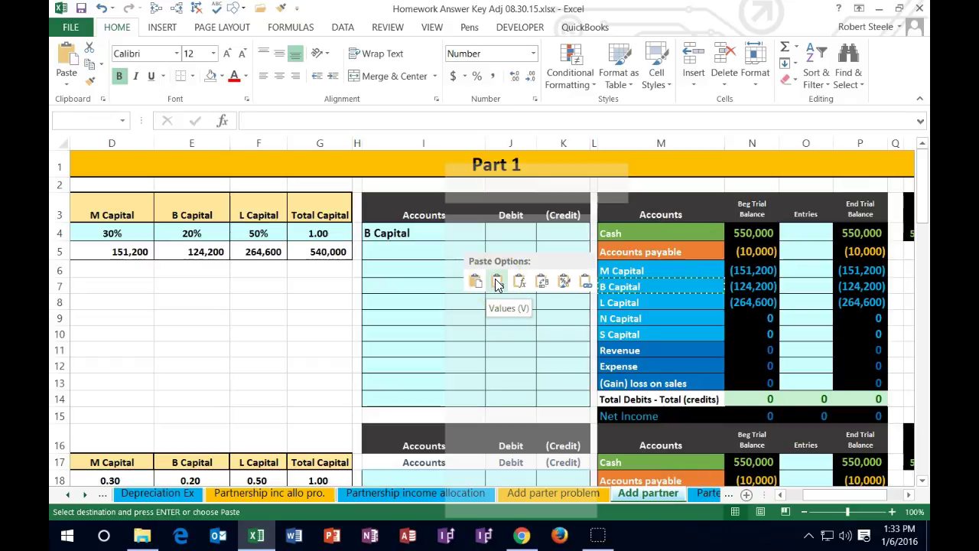
left_click(473, 283)
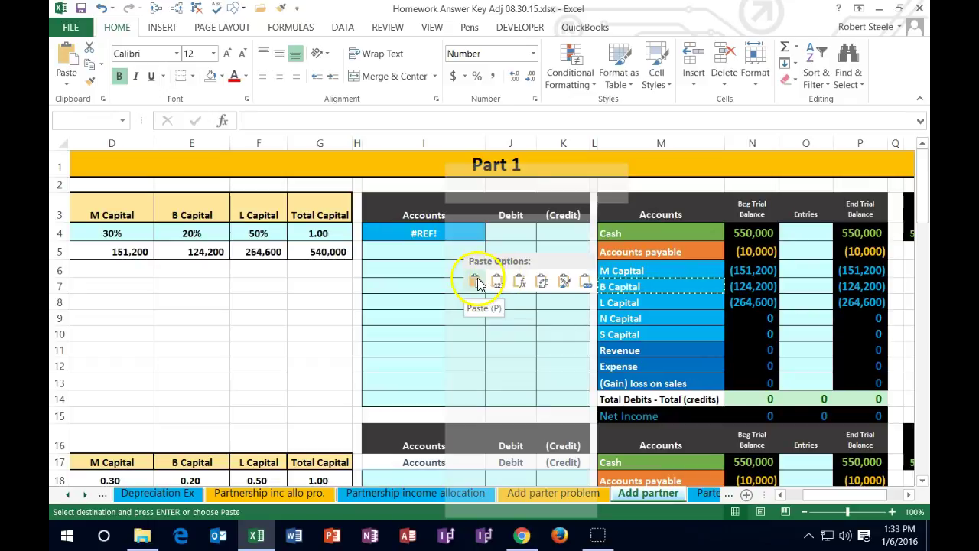
left_click(496, 283)
left_click(503, 232)
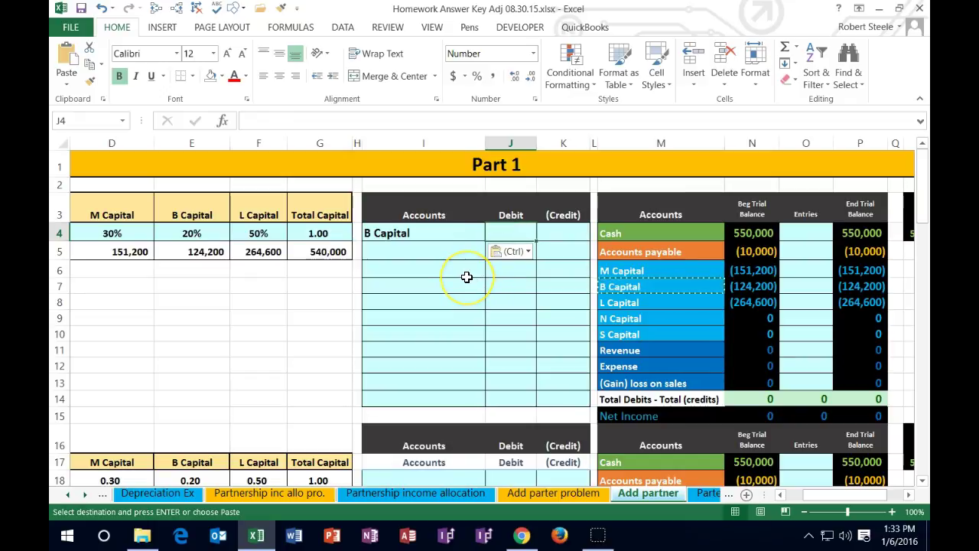
Copy the N Capital account name from M9 and paste it as a value into I5, below B Capital.
left_click(629, 320)
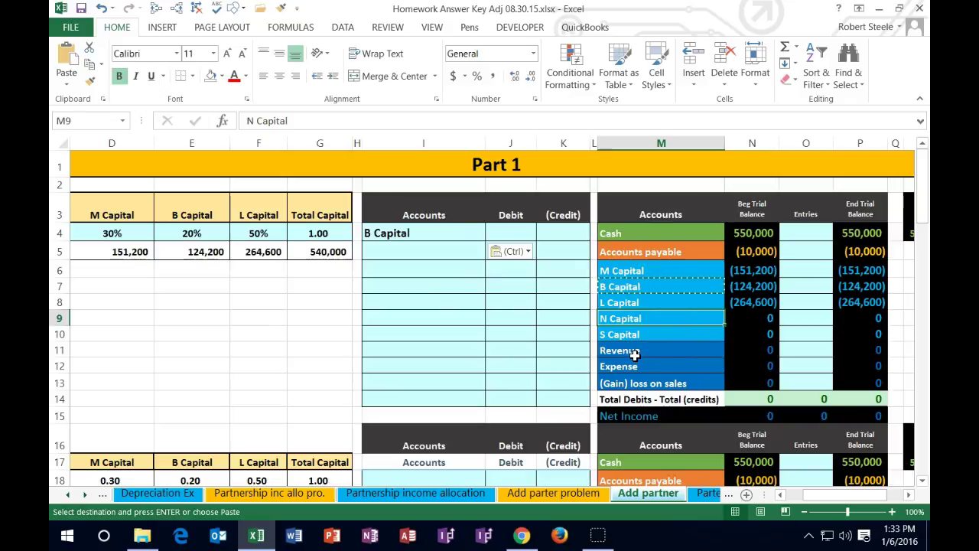
left_click(654, 325)
left_click_drag(738, 270, 739, 302)
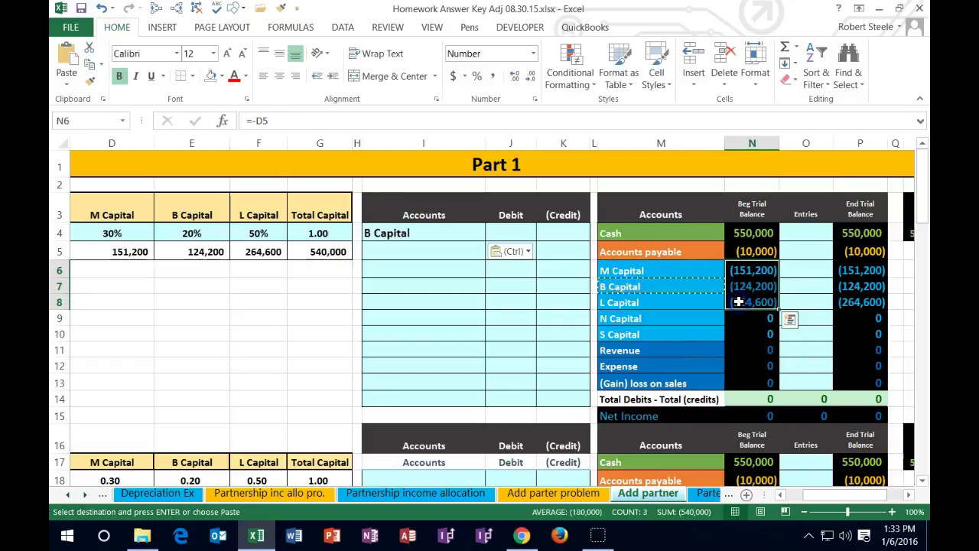
left_click(696, 314)
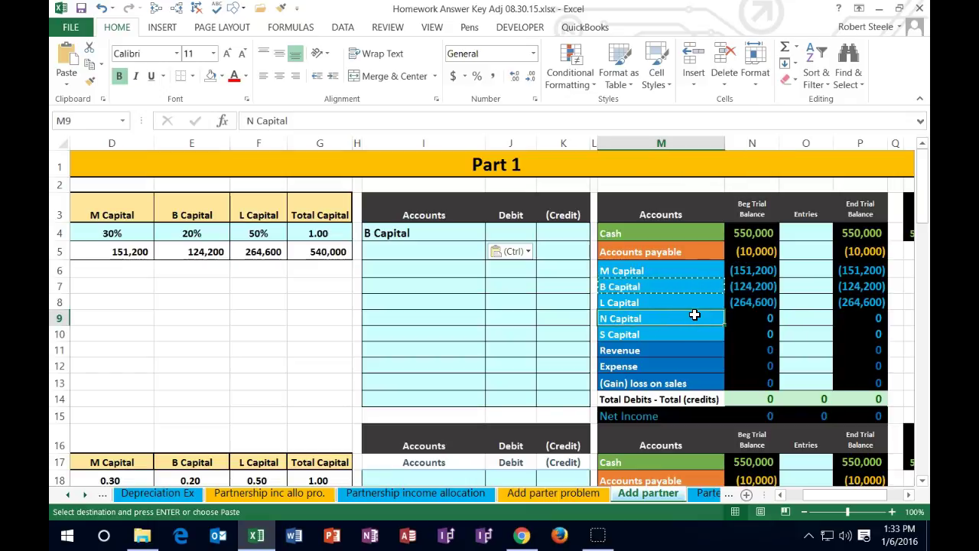
right_click(693, 314)
left_click(727, 40)
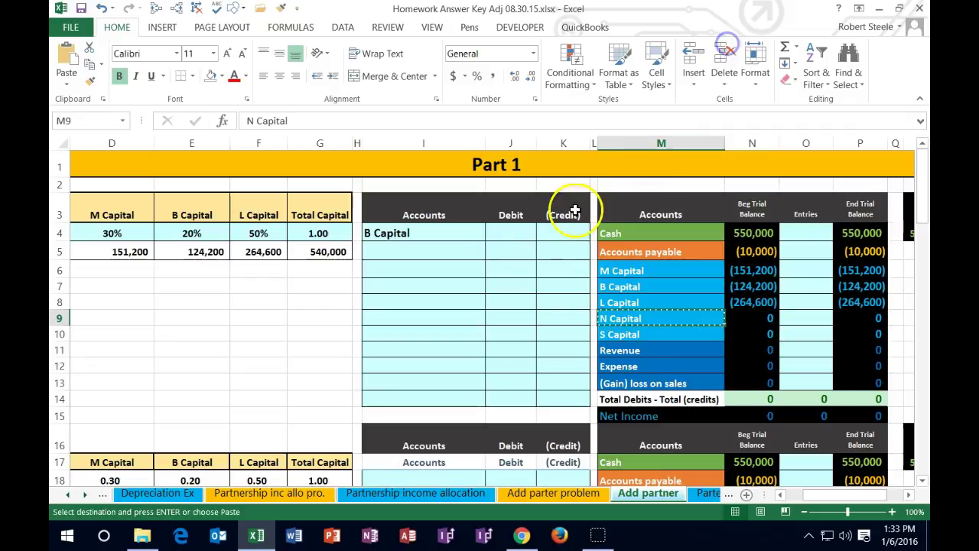
left_click(424, 248)
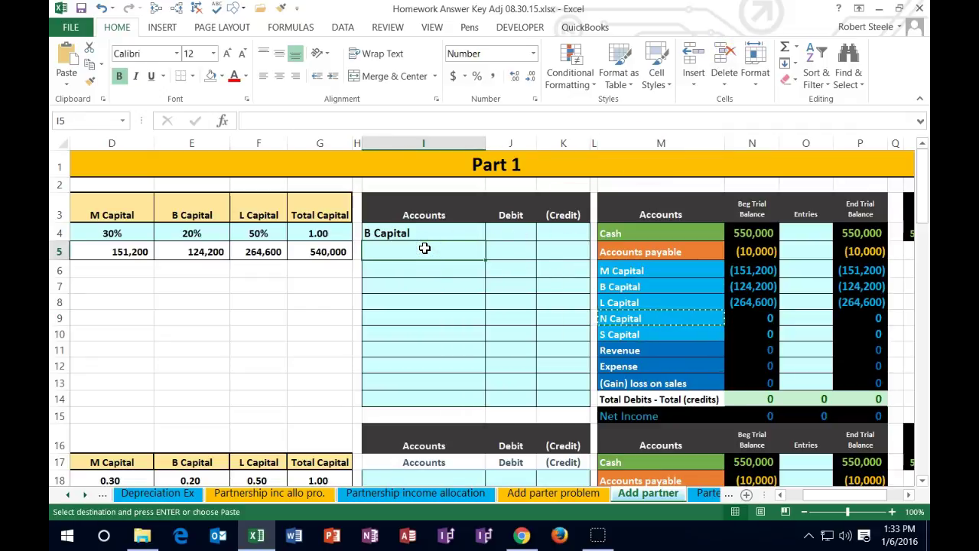
right_click(424, 248)
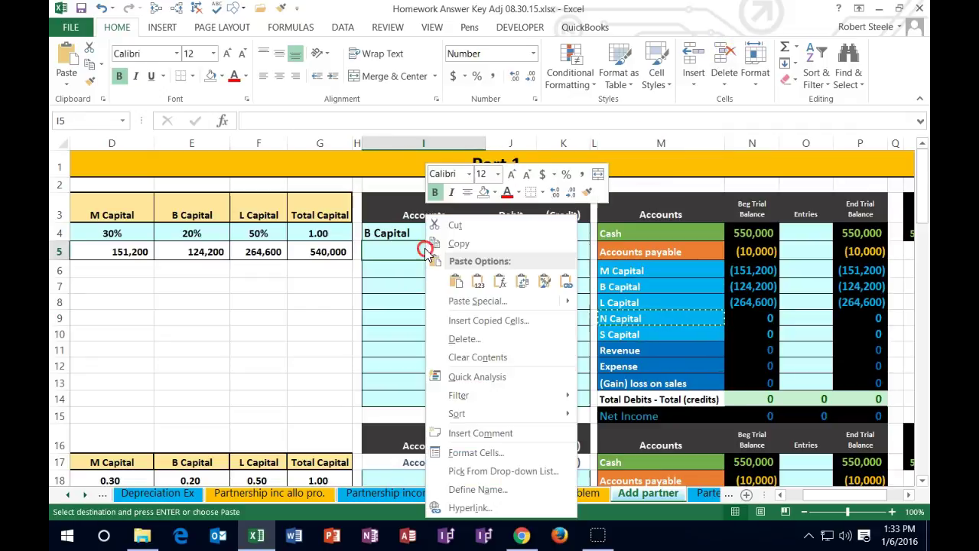
left_click(475, 282)
left_click(506, 236)
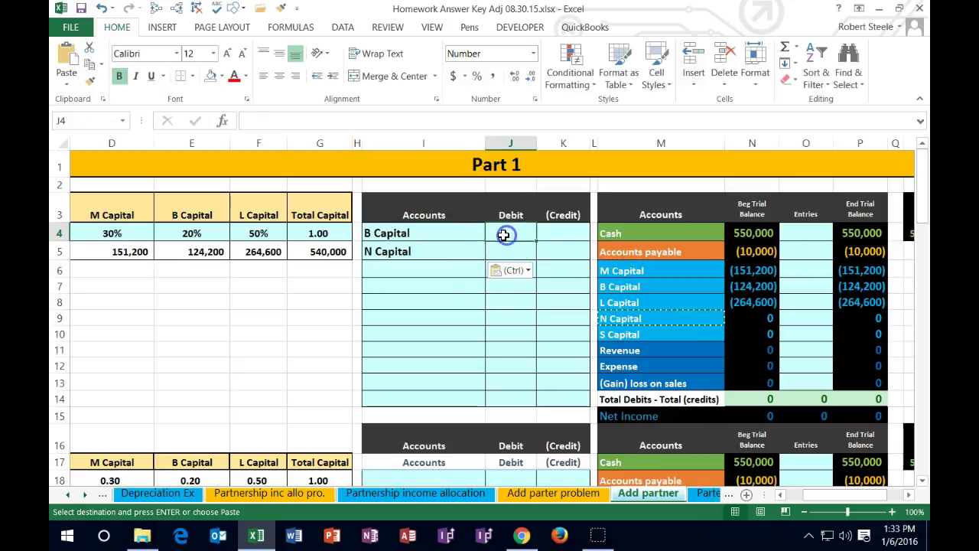
Reread the Part 1 problem text about B selling capital interest to N, and look back across to the trial balance.
key("Left")
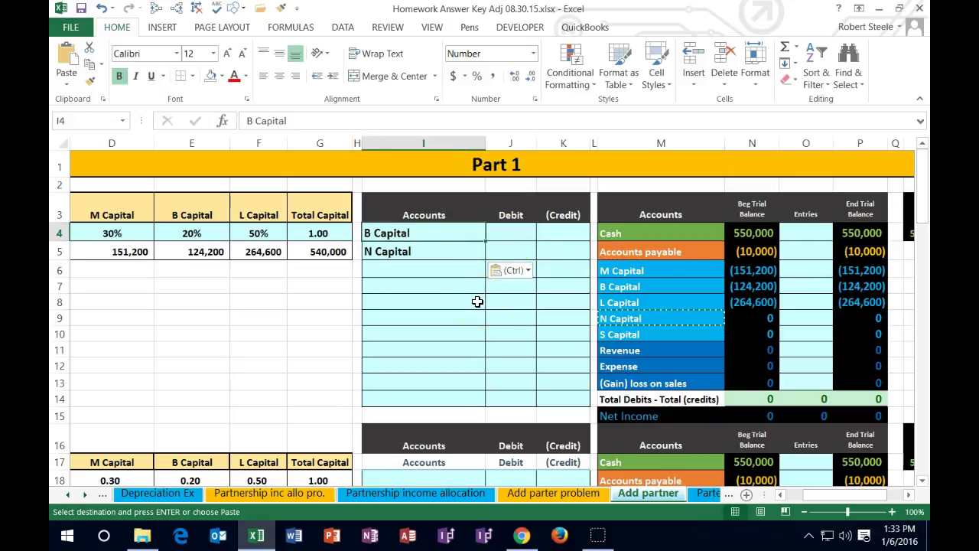
key("Home")
key("Down")
key("Down")
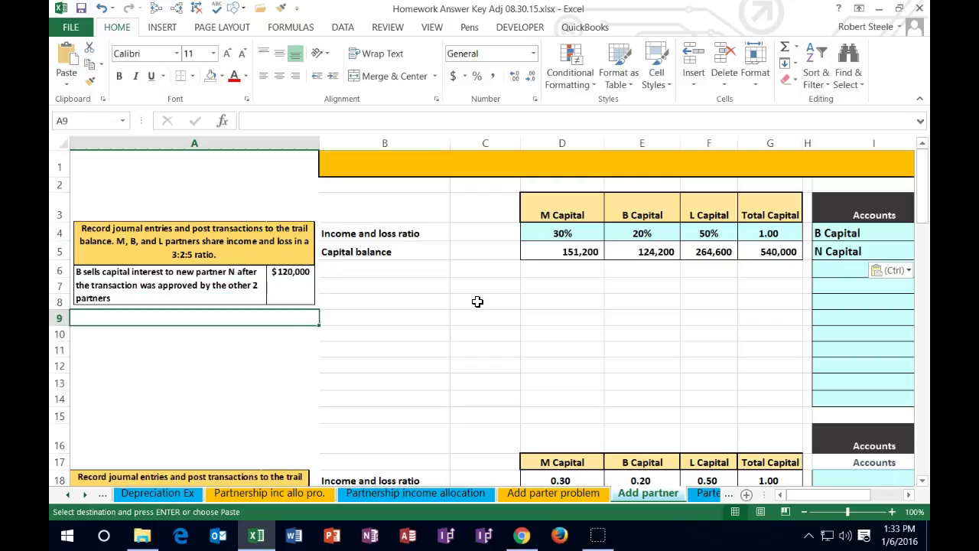
key("Right")
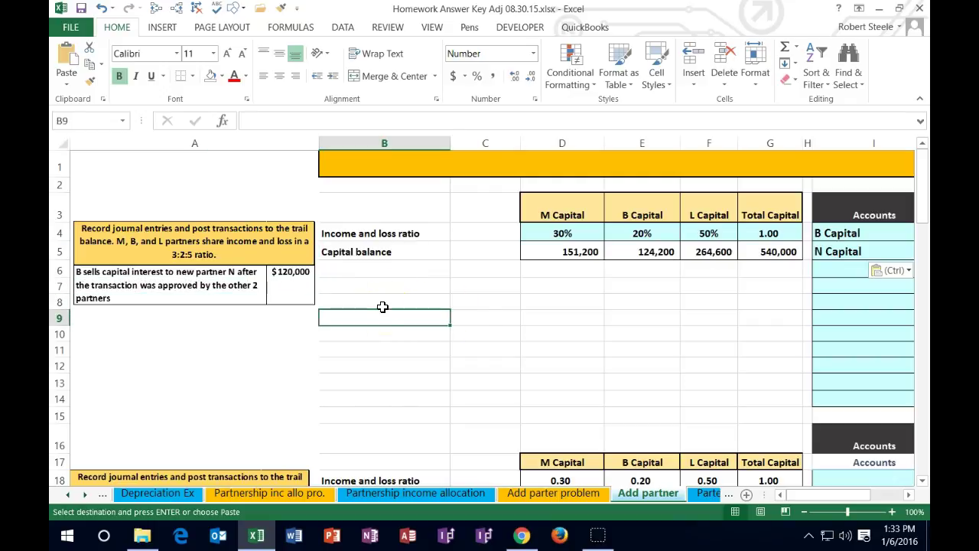
key("Right")
key("Right")
key("Right")
key("Right")
key("Right")
key("Right")
key("Right")
key("Right")
key("Right")
key("Right")
key("Right")
key("Right")
key("Right")
key("Right")
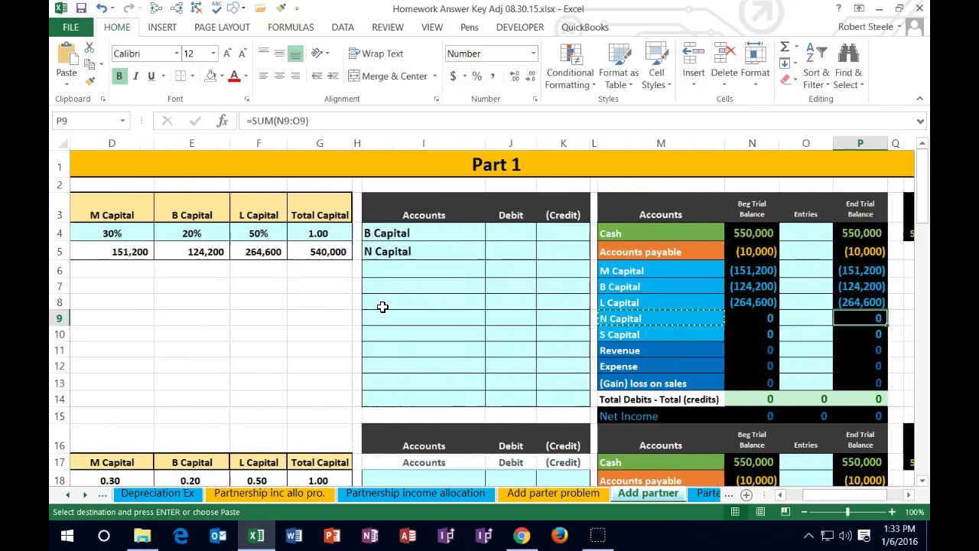
Examine B Capital's trial balance amounts, and compare them with the combined Cash and Accounts payable balances in N4 and N5.
left_click(745, 287)
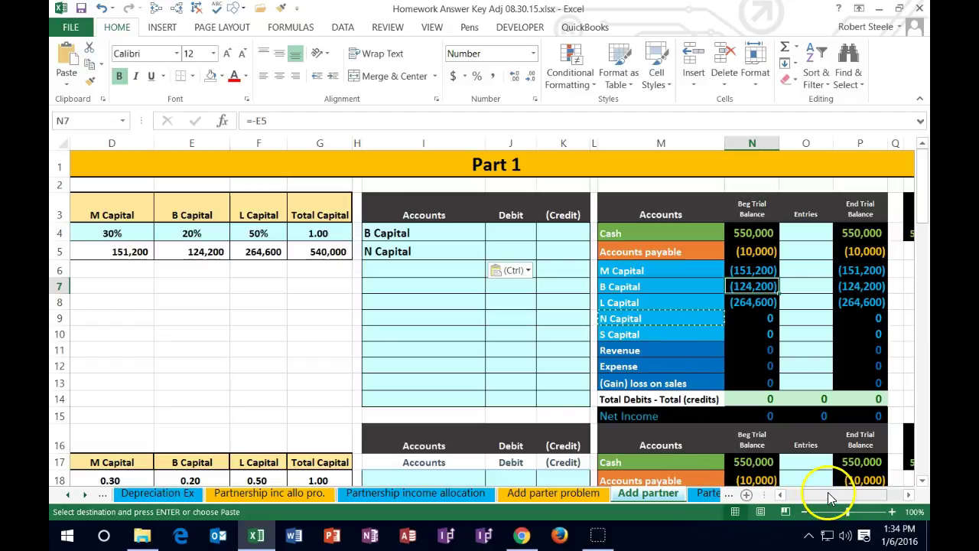
mouse_move(826, 501)
left_mouse_down()
mouse_move(809, 498)
mouse_move(834, 499)
left_mouse_up()
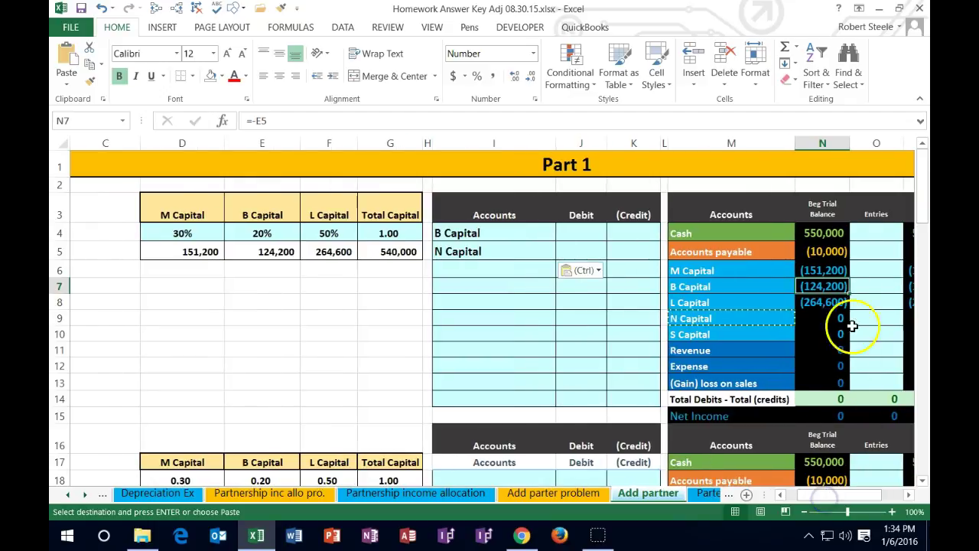
key("Right")
key("Right")
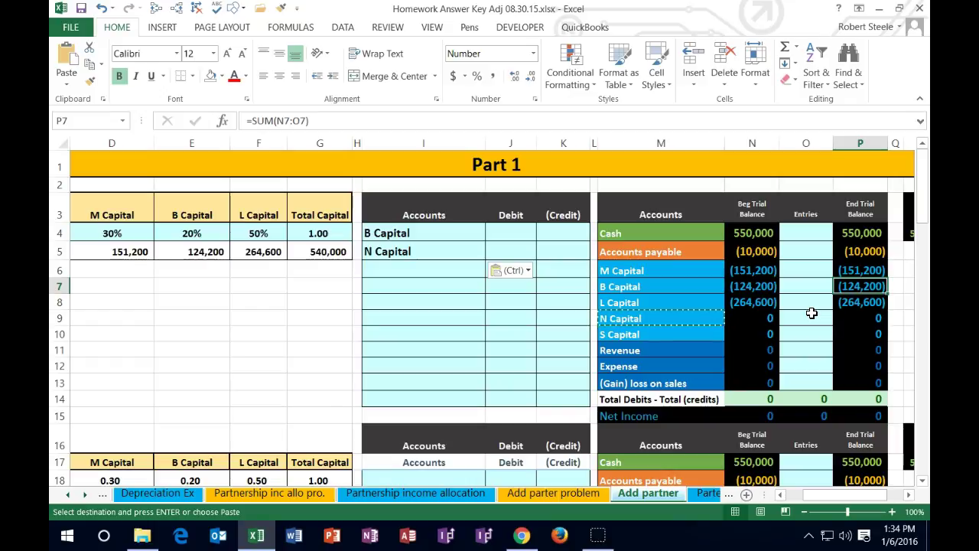
left_click(753, 287)
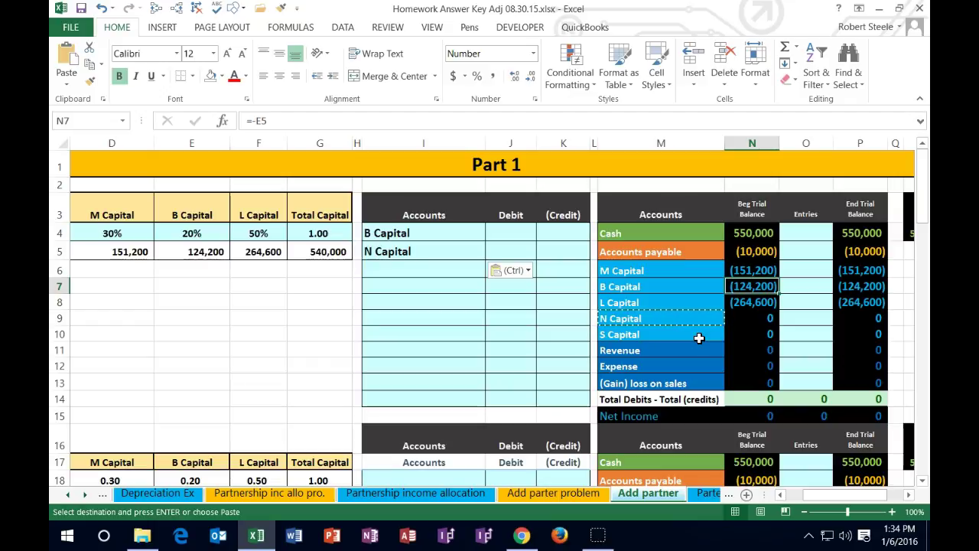
left_click(692, 289)
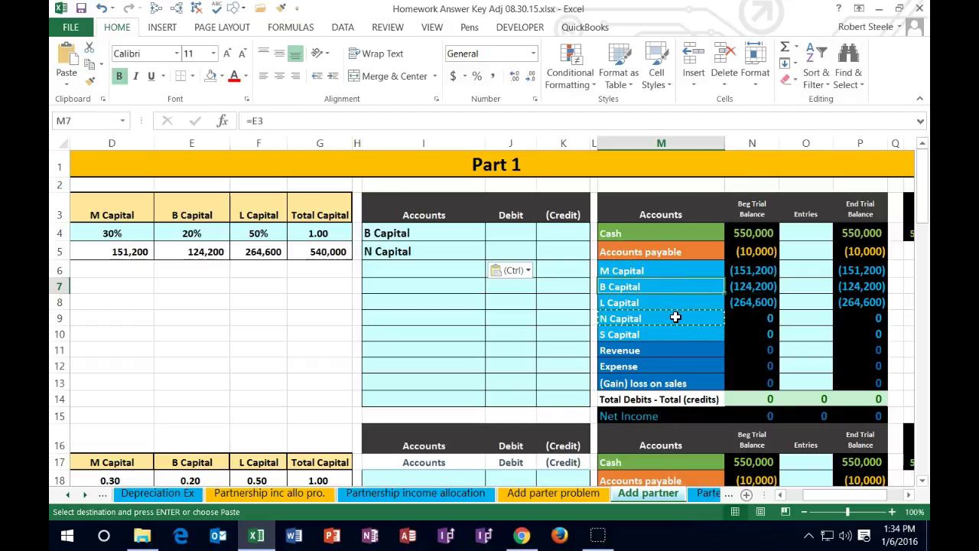
left_click(752, 286)
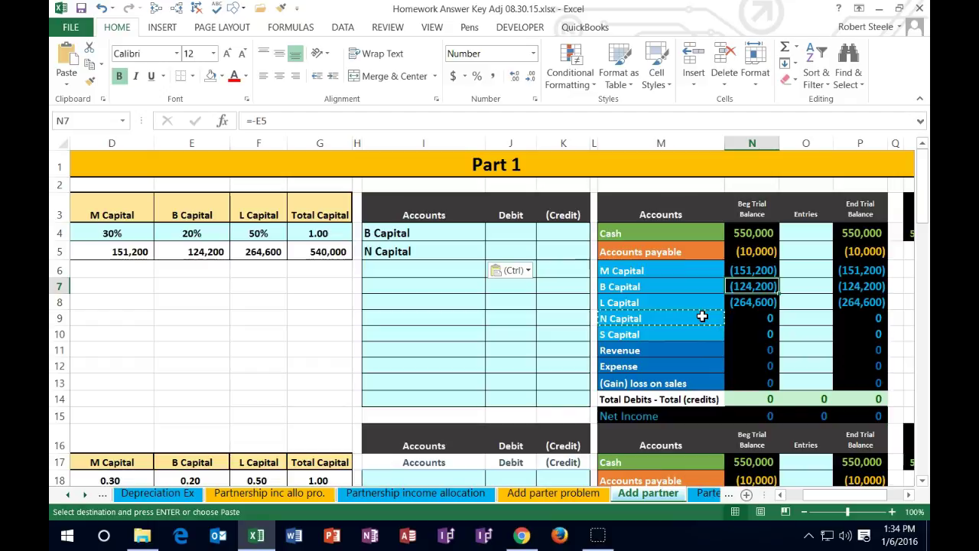
left_click_drag(753, 232, 753, 251)
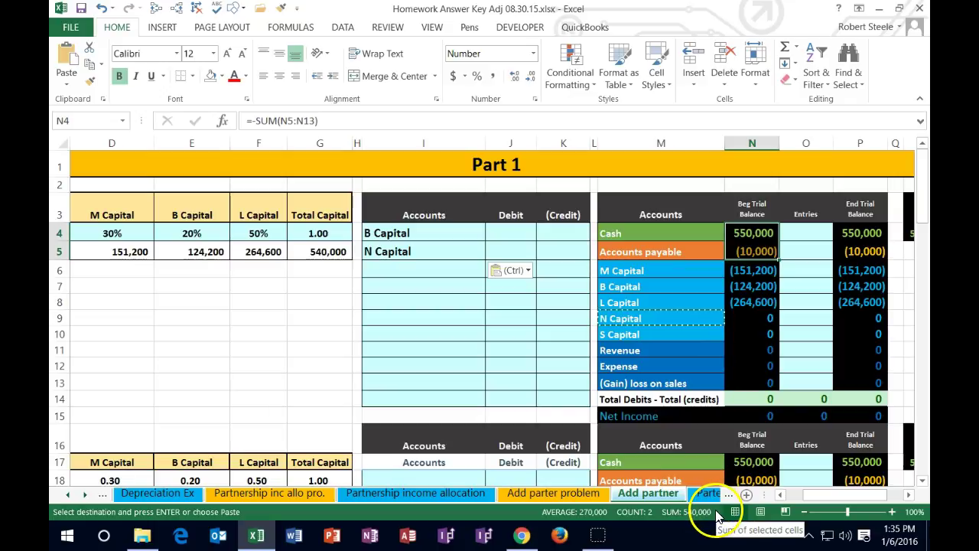
left_click(754, 287)
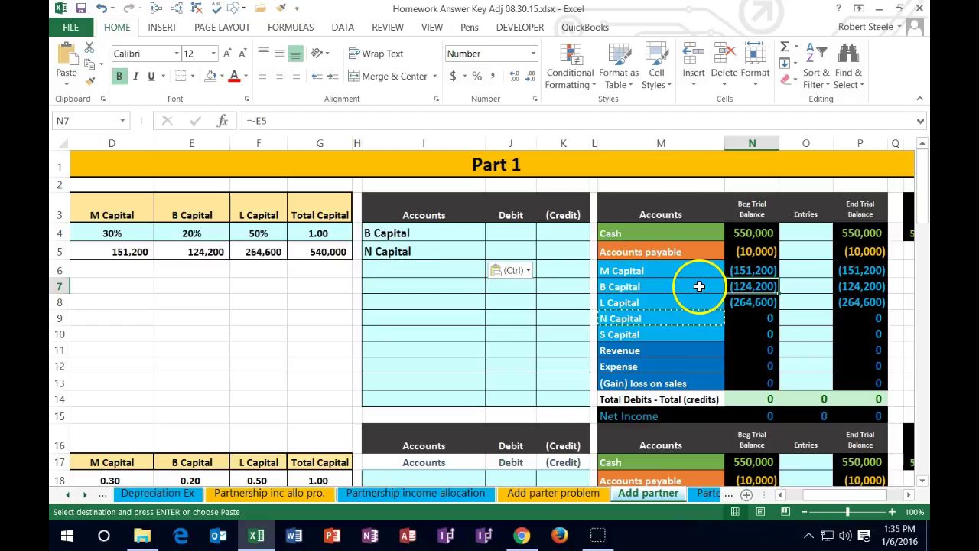
left_click(694, 287)
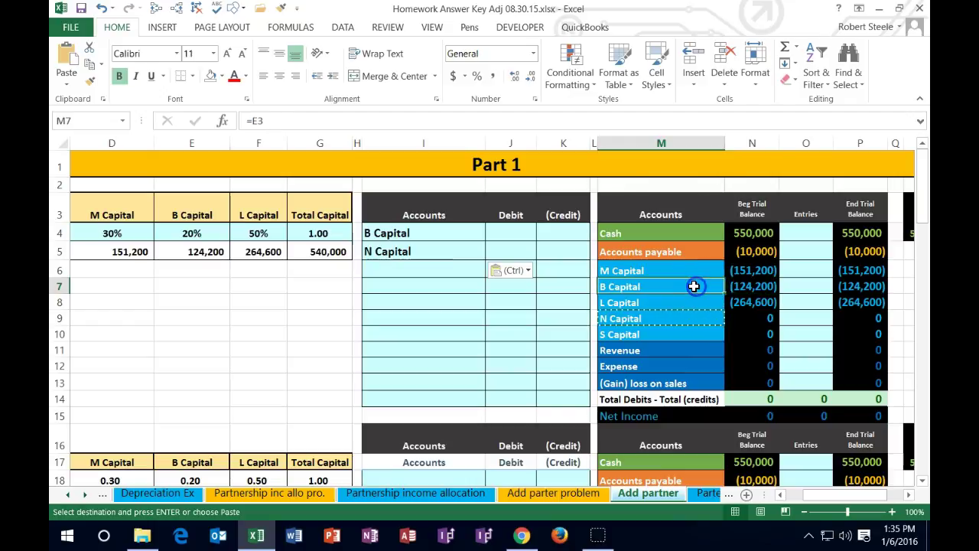
Enter a 124,200 debit for B Capital in J4.
left_click(525, 234)
type("1")
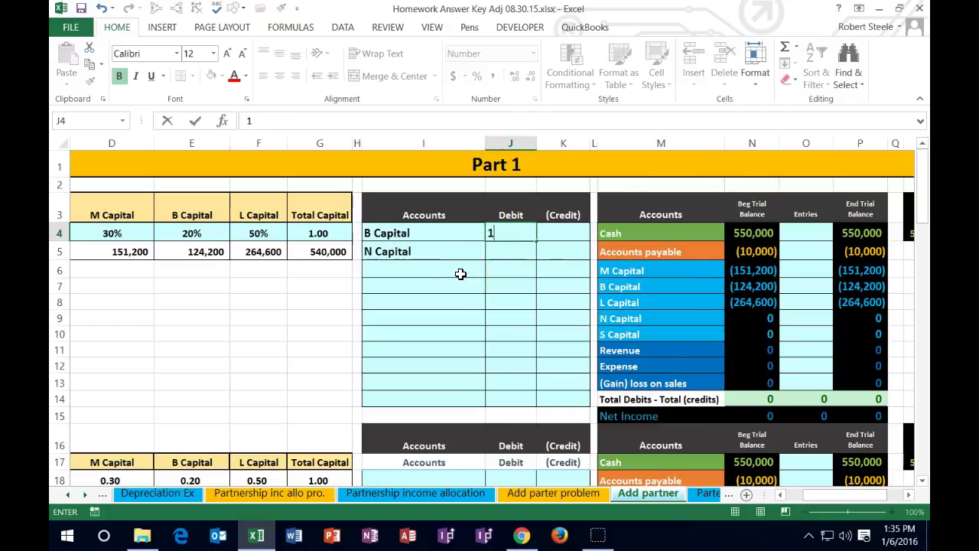
type("24,200")
key("Return")
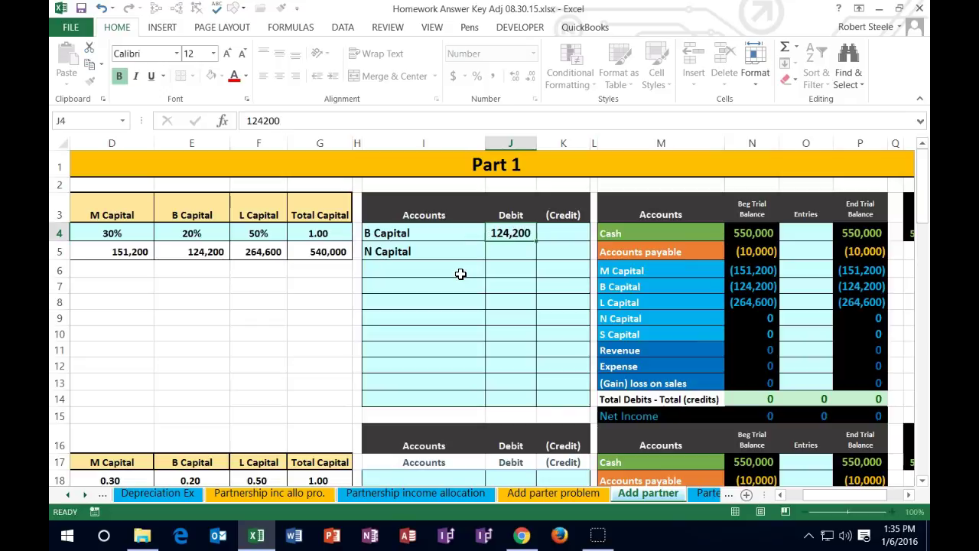
Enter the N Capital credit in K5 as the negative of the B Capital debit in J4.
key("Right")
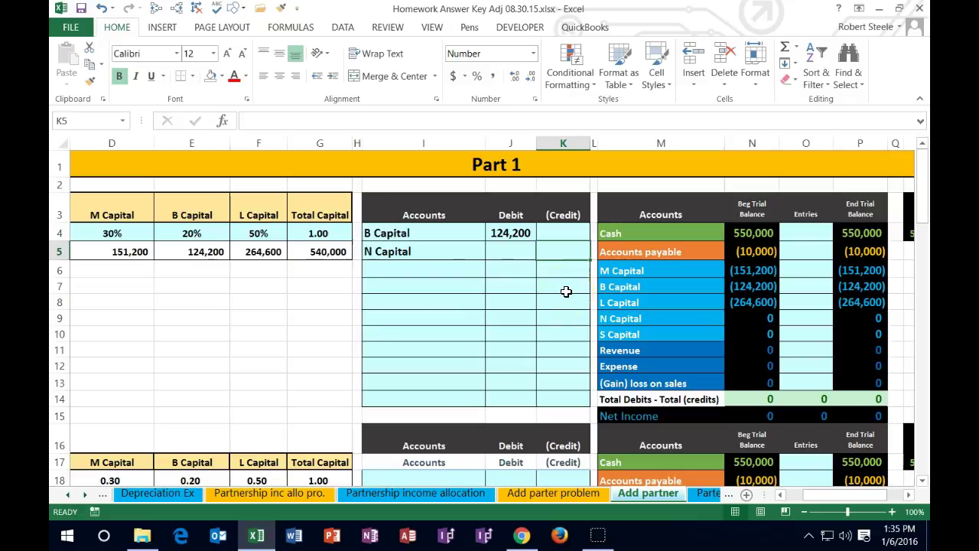
type("-")
key("Left")
key("Up")
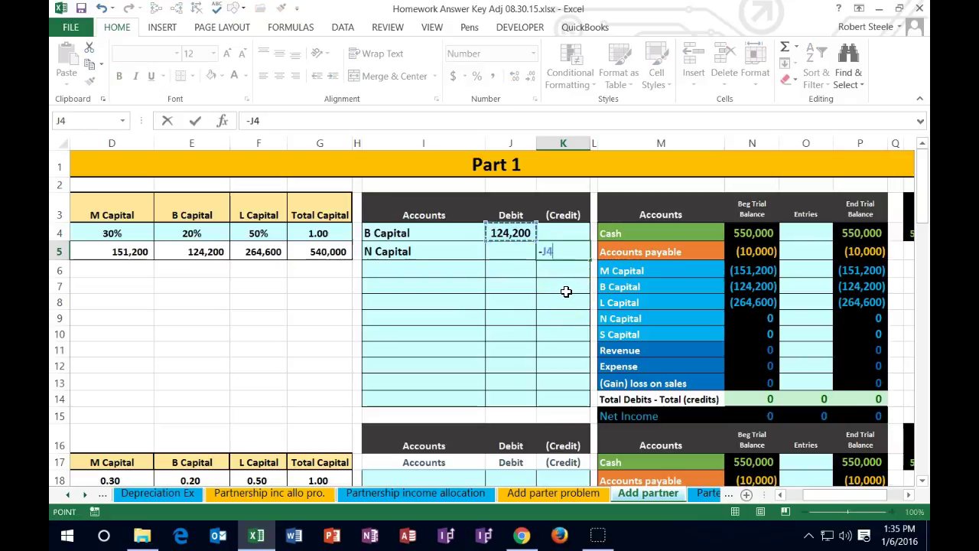
key("Return")
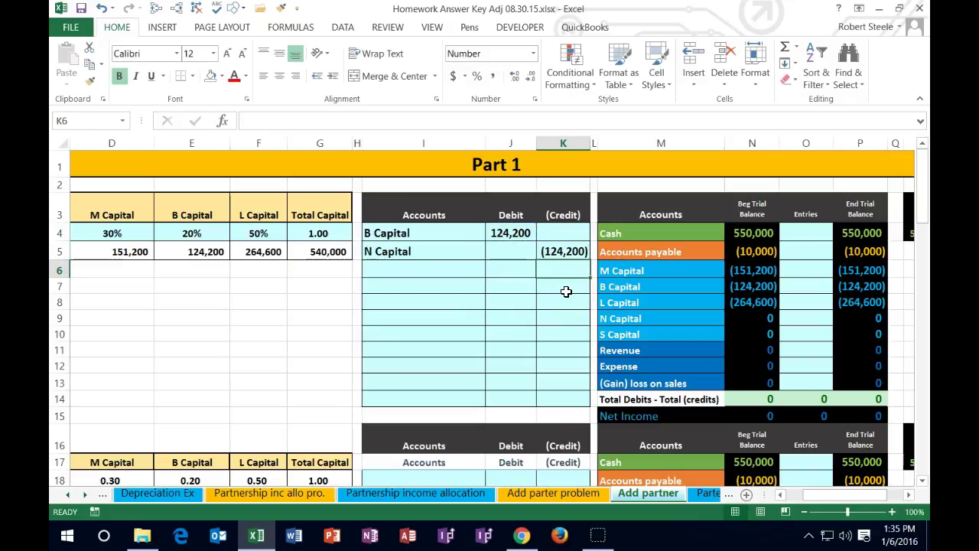
Clear the N Capital credit in K5 and re-enter it as the formula -J4, keeping K5 selected.
left_click(553, 248)
key("BackSpace")
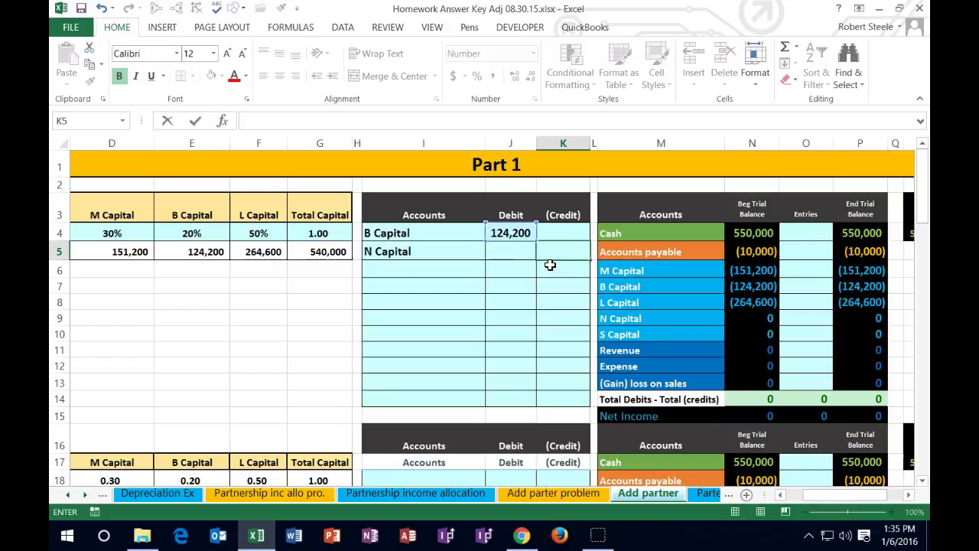
type("-")
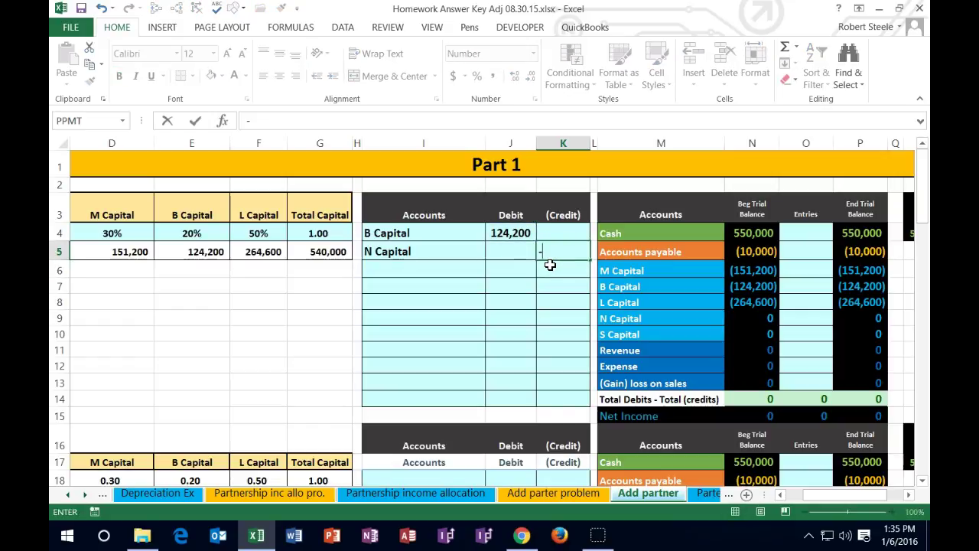
left_click(508, 234)
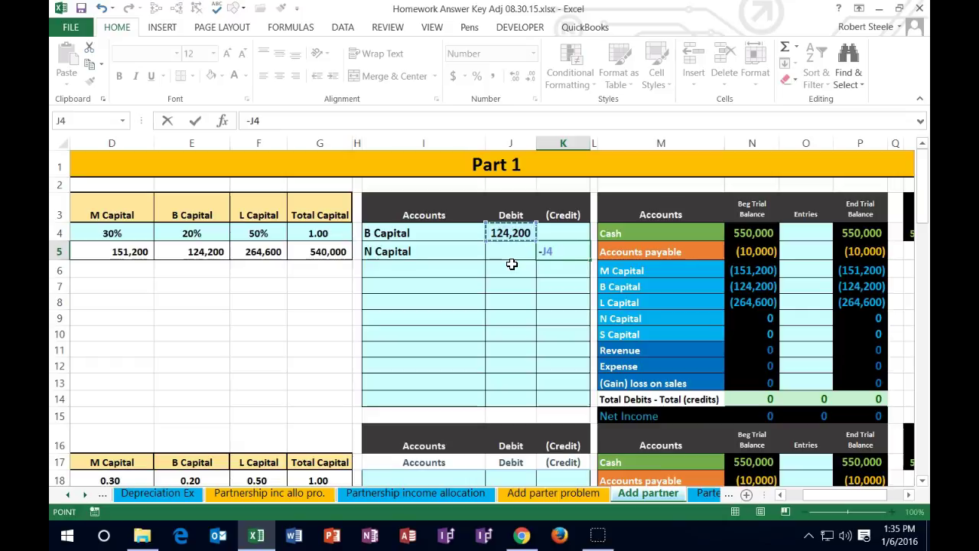
key("ctrl+Return")
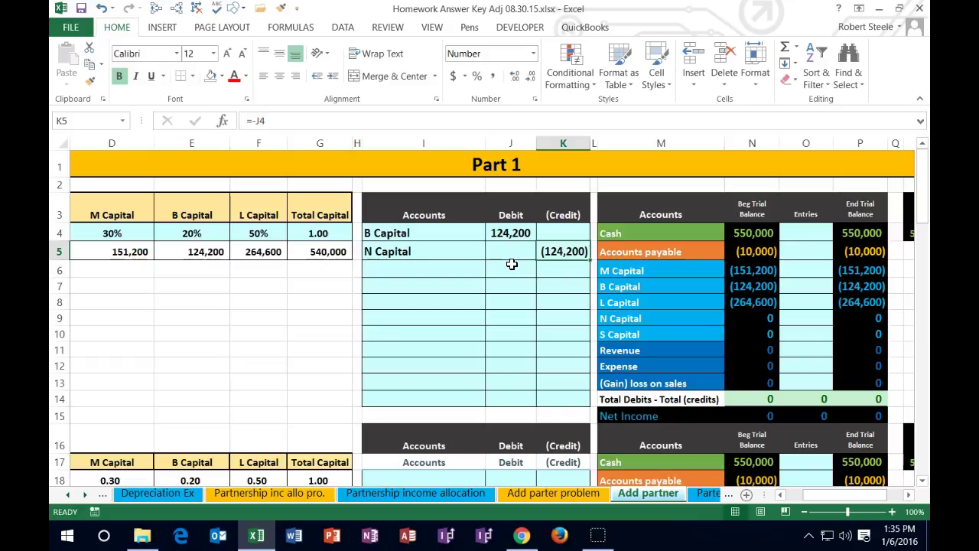
Post the B Capital debit to the trial balance by linking entry cell O7 to J4.
key("Right")
key("Right")
key("Right")
key("Right")
key("Right")
key("Right")
key("Right")
key("Right")
key("Right")
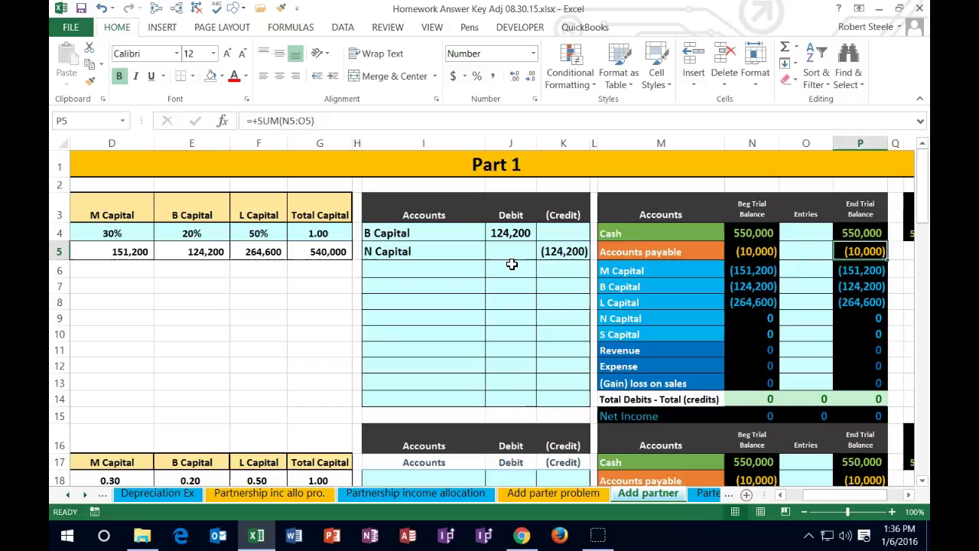
key("Left")
key("Left")
key("Left")
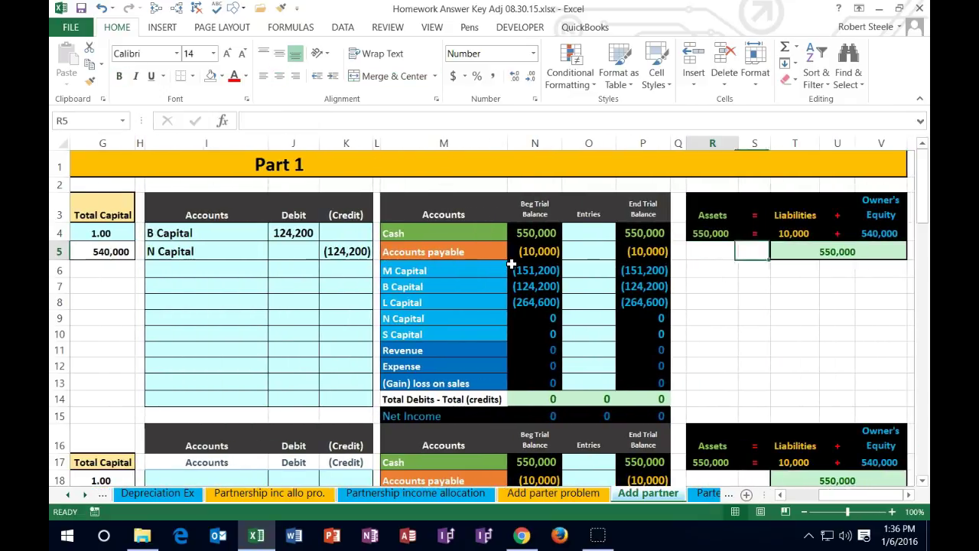
key("Left")
key("Left")
key("Down")
key("Down")
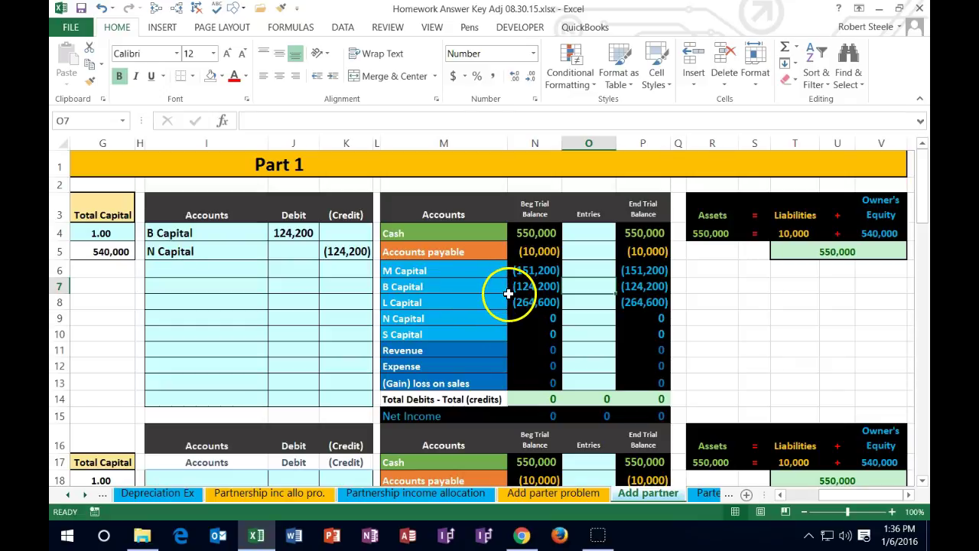
type("=")
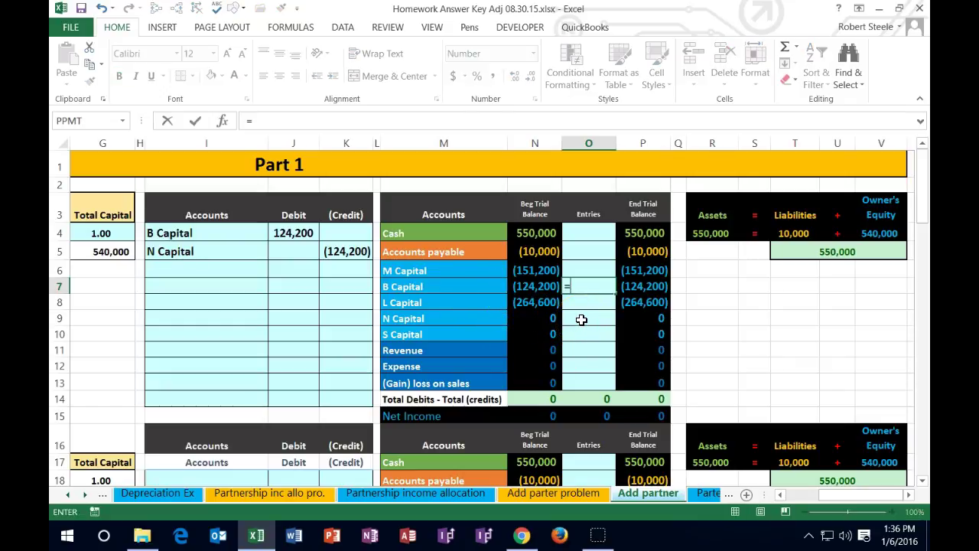
left_click(296, 233)
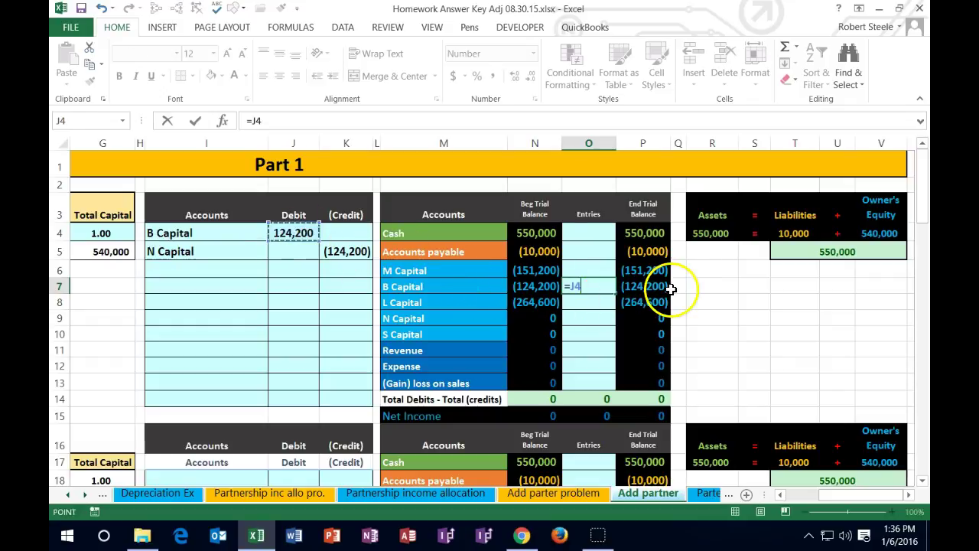
key("Return")
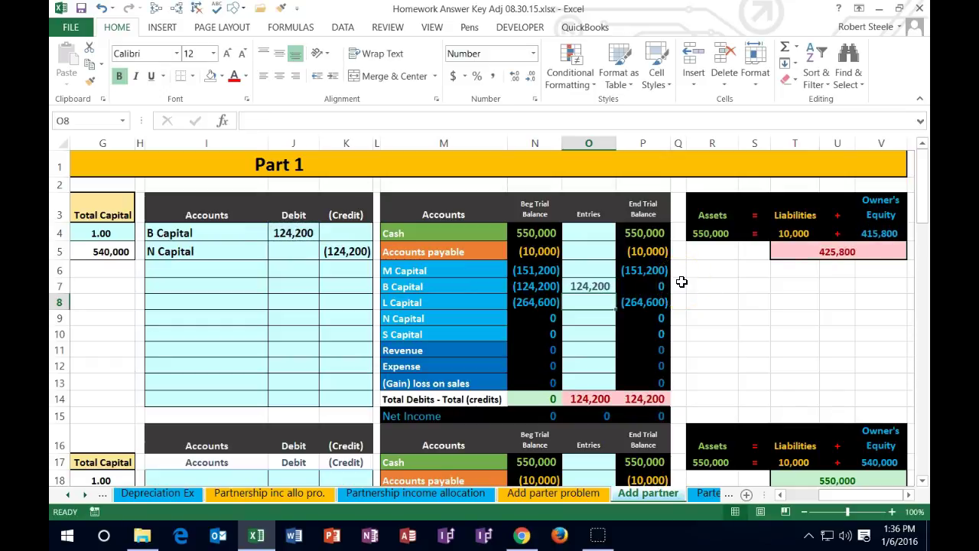
Check the ending balances in P7 and P14, and post the N Capital credit by linking entry cell O9 to K5.
left_click(651, 285)
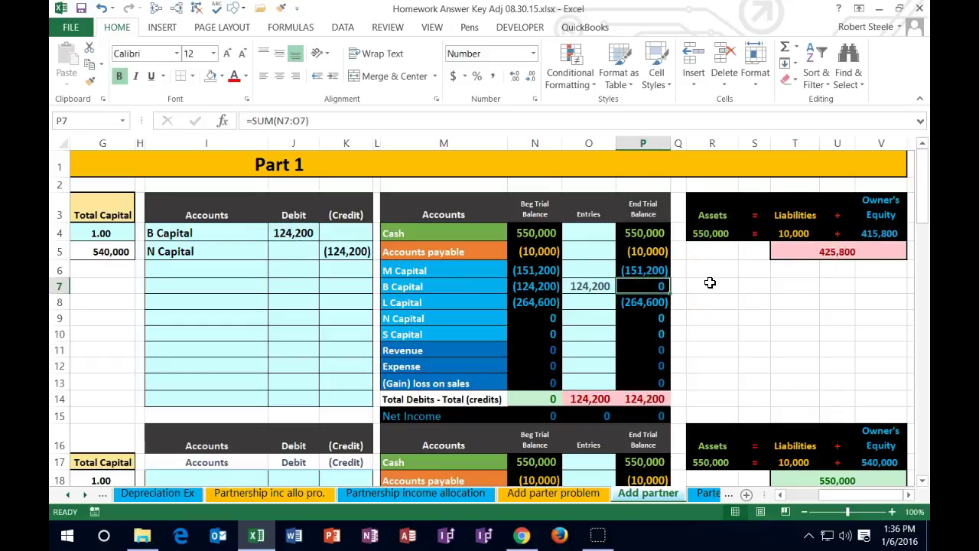
left_click(658, 397)
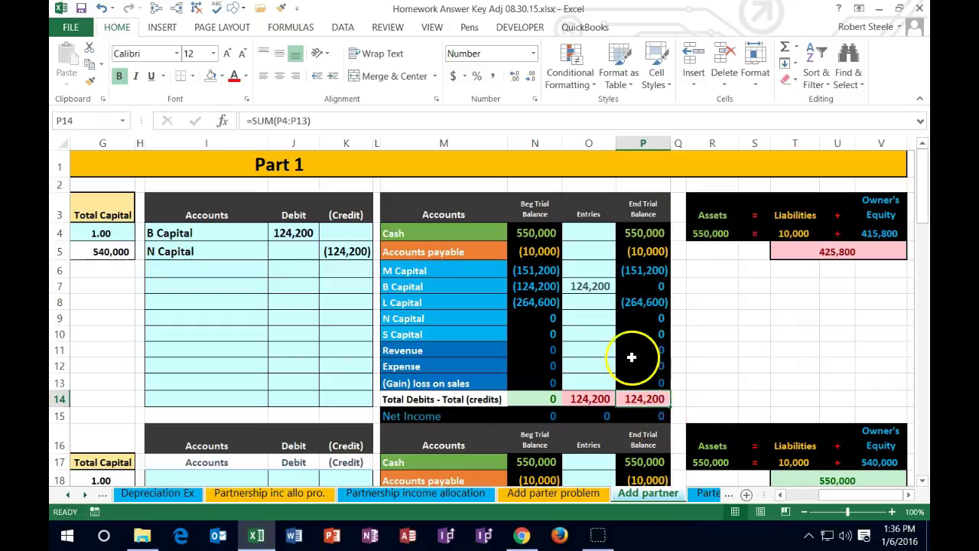
left_click(595, 321)
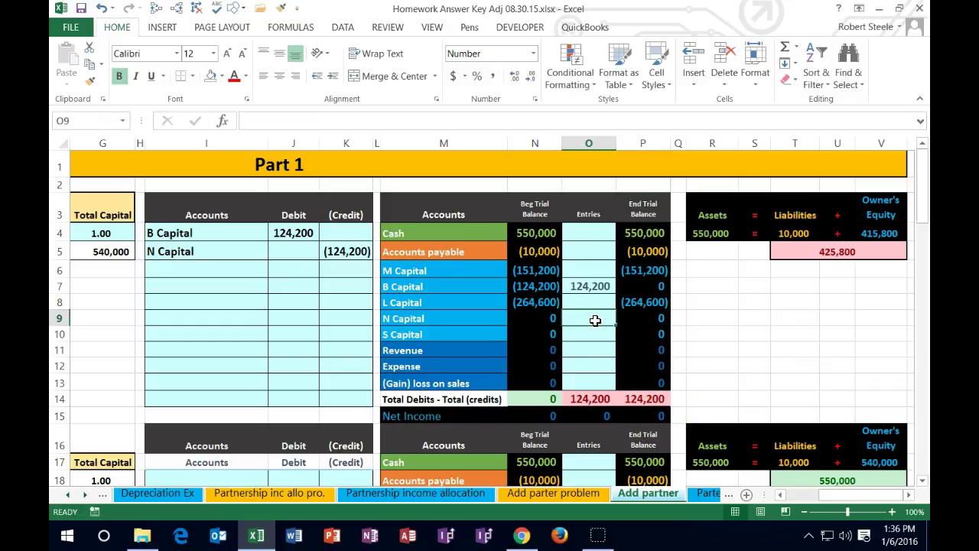
type("=")
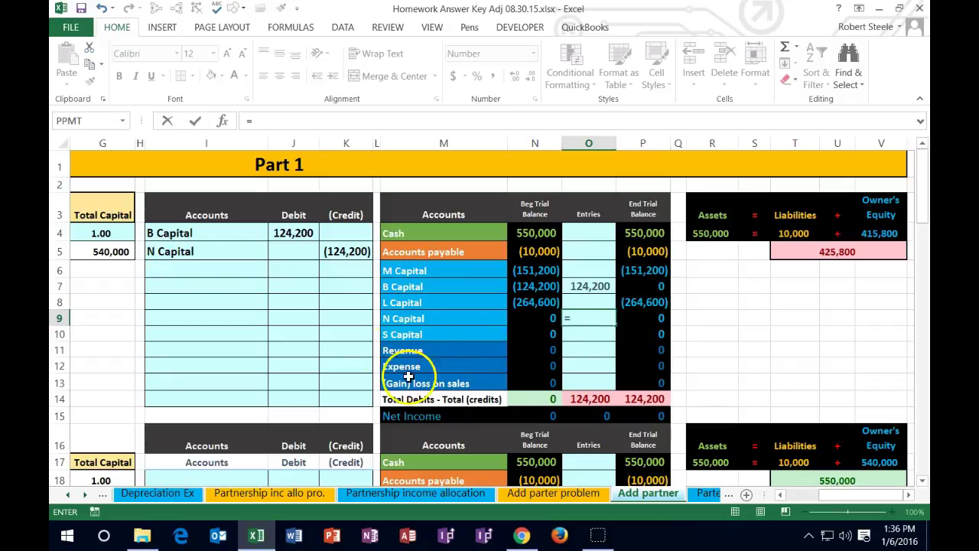
left_click(338, 251)
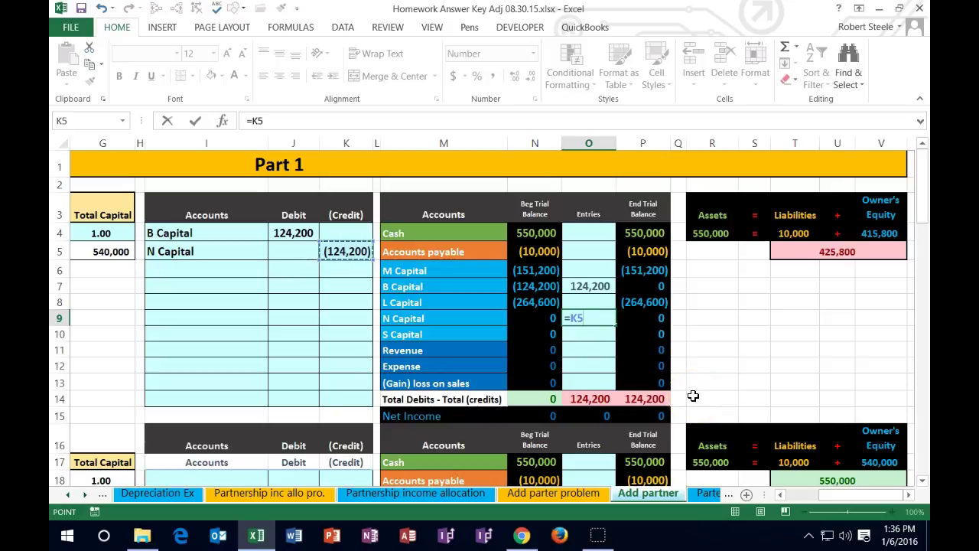
key("Return")
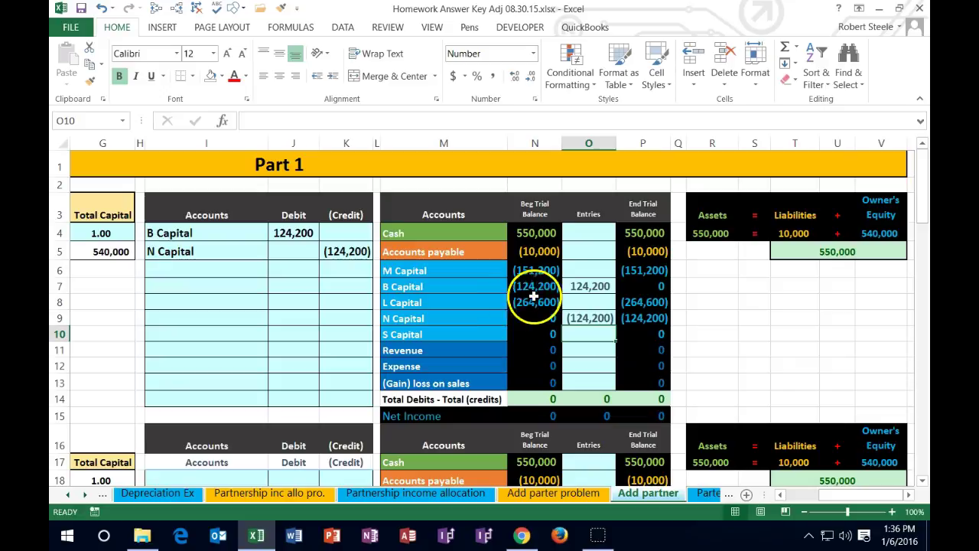
Compare B Capital's beginning balance in N7 with N Capital's ending balance in P9.
left_click(555, 286)
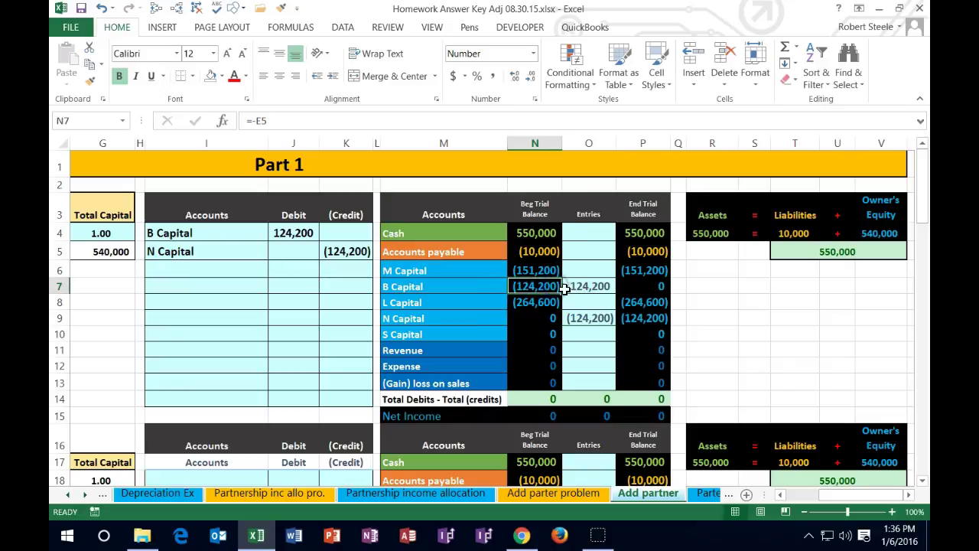
left_click(634, 317)
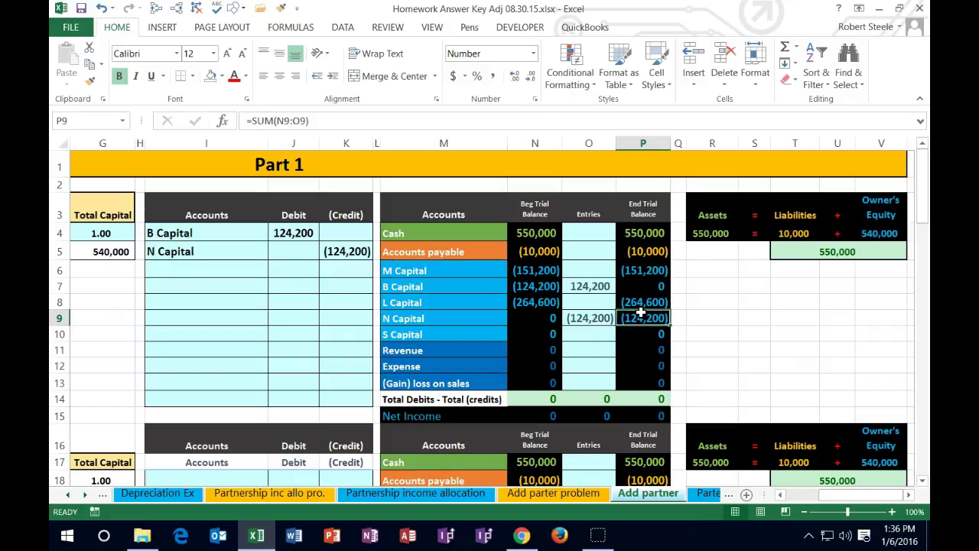
key("Left")
key("Left")
key("Left")
key("Left")
key("Left")
key("Left")
key("Left")
key("Left")
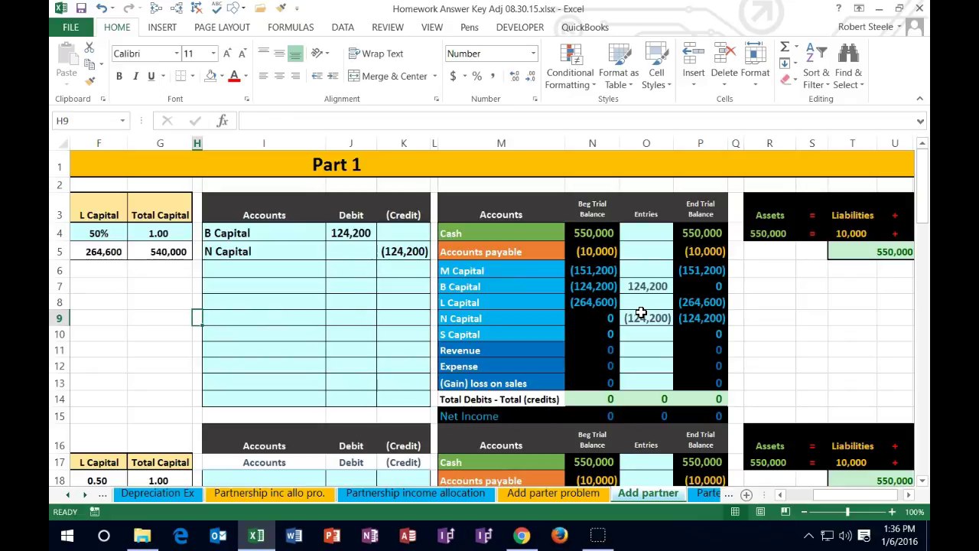
left_click(601, 286)
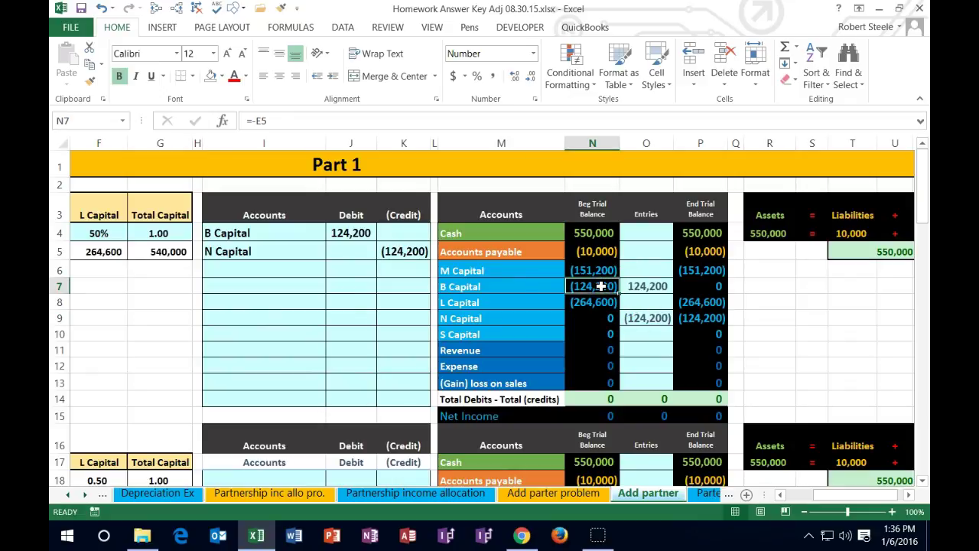
Go to the second problem at row 17 and examine its M, B and L Capital columns.
key("Left")
key("Left")
key("Left")
key("Left")
key("Left")
key("Left")
key("Left")
key("Left")
key("Left")
key("Left")
key("Left")
key("Left")
key("Left")
key("Down")
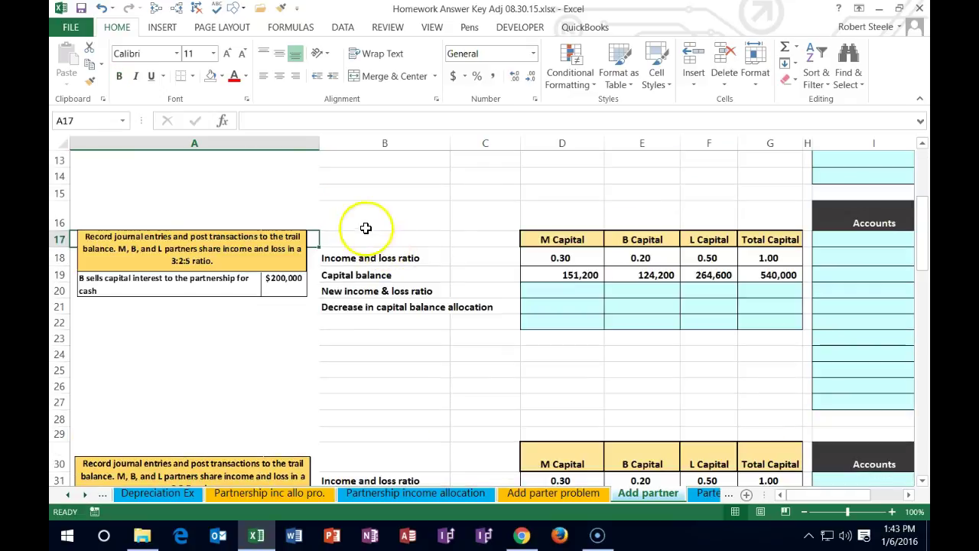
left_click(365, 216)
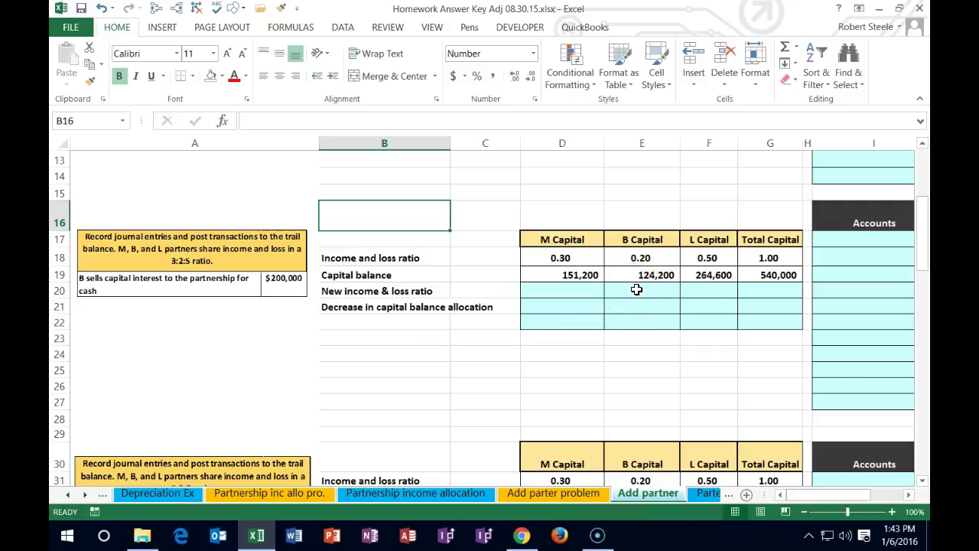
left_click_drag(566, 239, 702, 239)
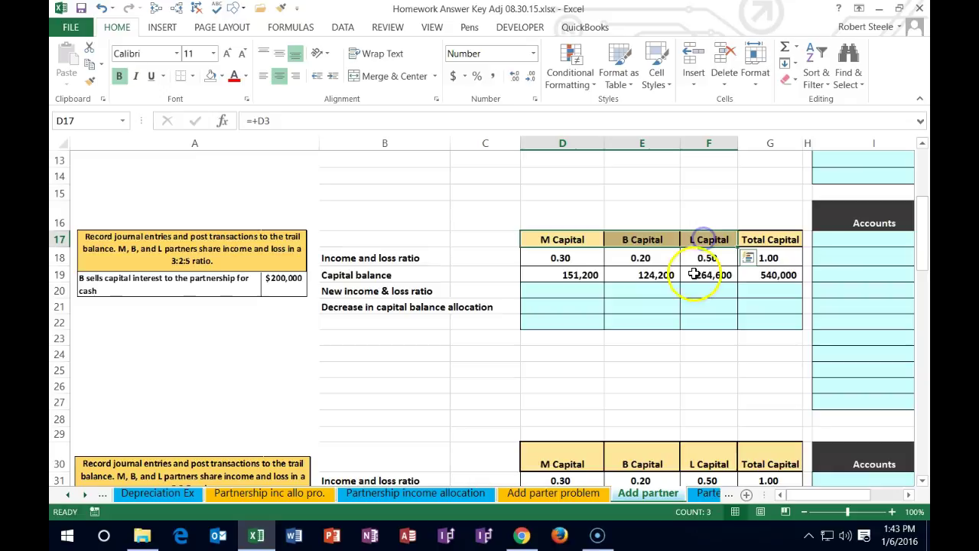
left_click(646, 239)
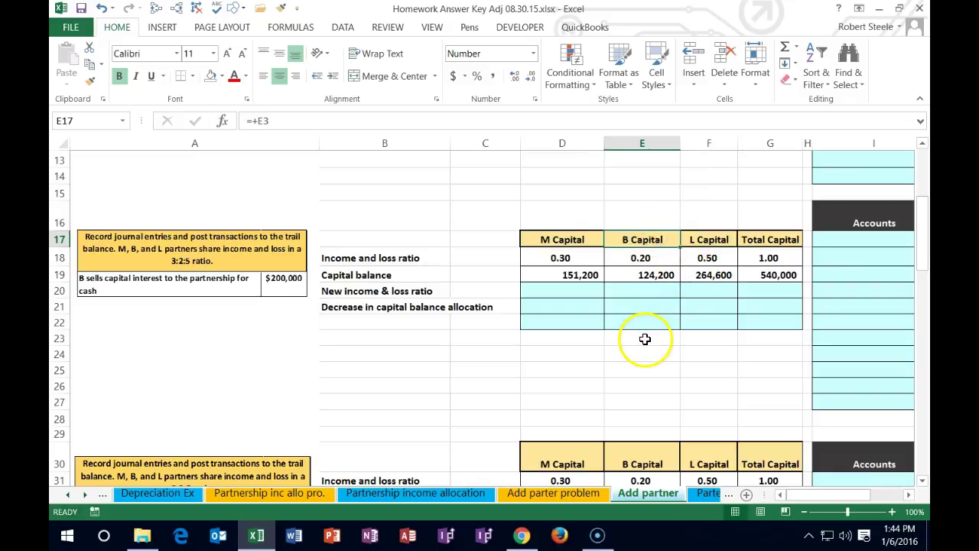
left_click(562, 240)
left_click(709, 239)
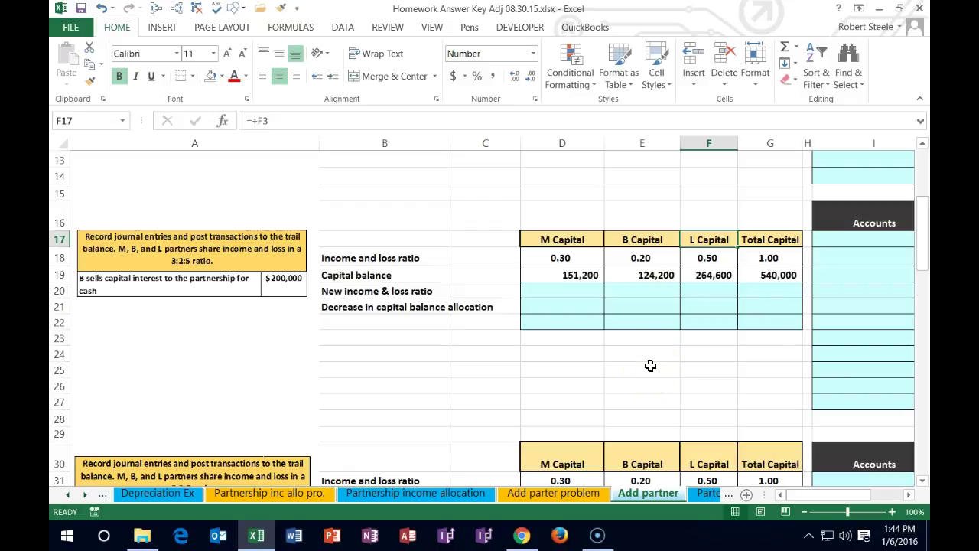
Examine the Cash row of the second problem's trial balance, from M17 to P17.
key("Right")
key("Right")
key("Right")
key("Right")
key("Right")
key("Right")
key("Right")
key("Right")
key("Right")
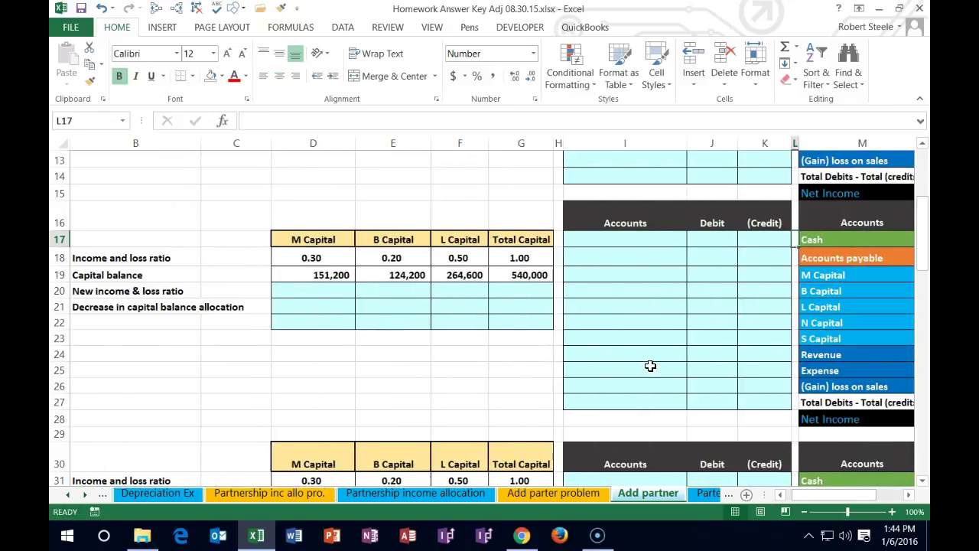
key("Right")
key("Right")
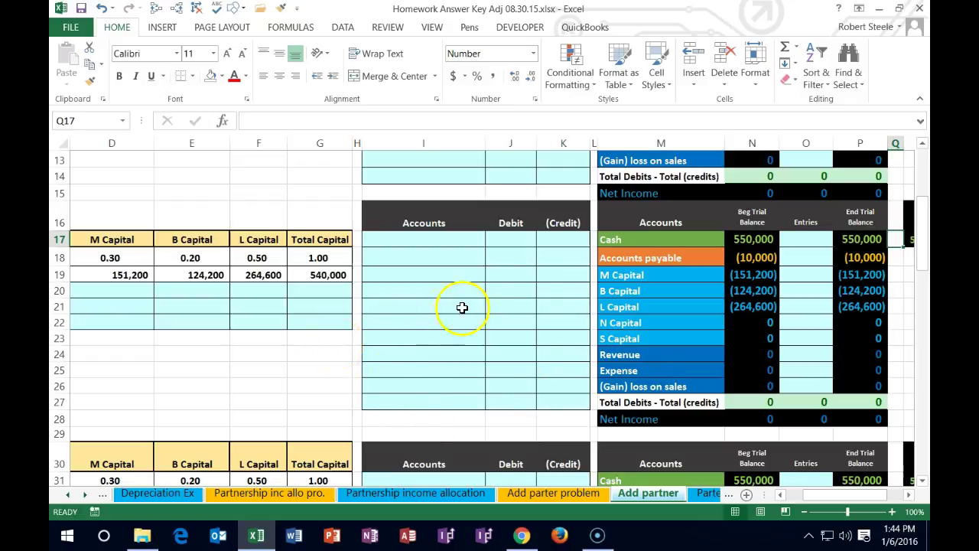
left_click(672, 239)
left_click_drag(672, 239, 860, 239)
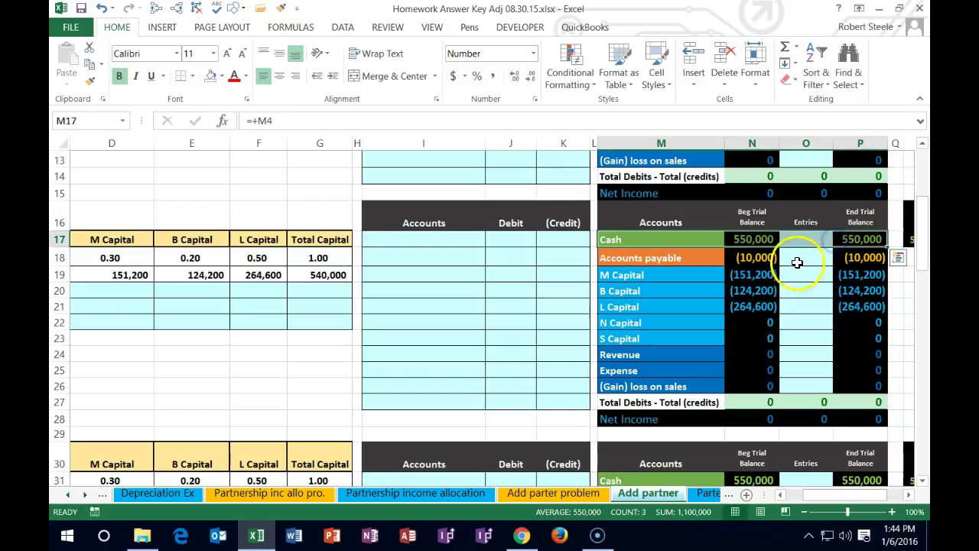
left_click(752, 244)
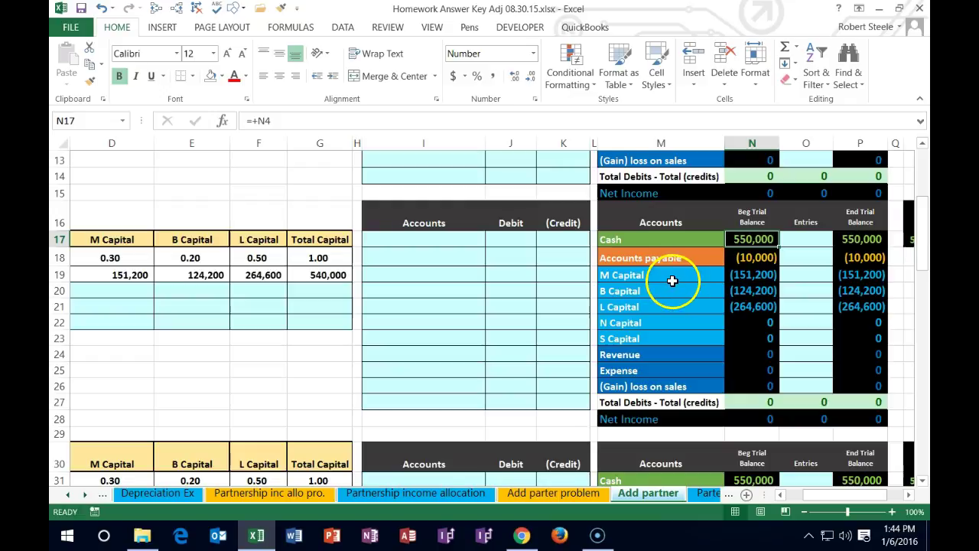
Copy the Cash account name from M17 into journal cell I18, pasting values only.
left_click(654, 239)
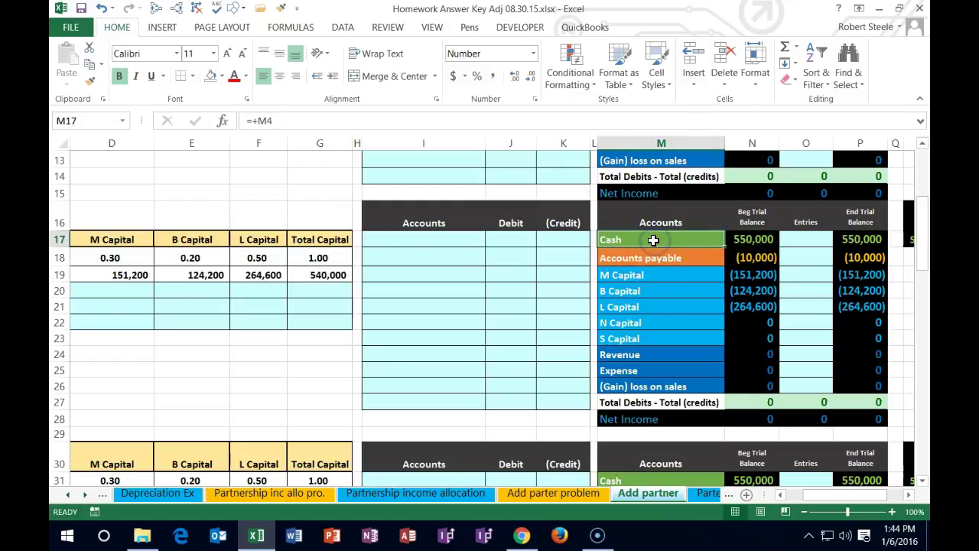
right_click(655, 239)
left_click(686, 243)
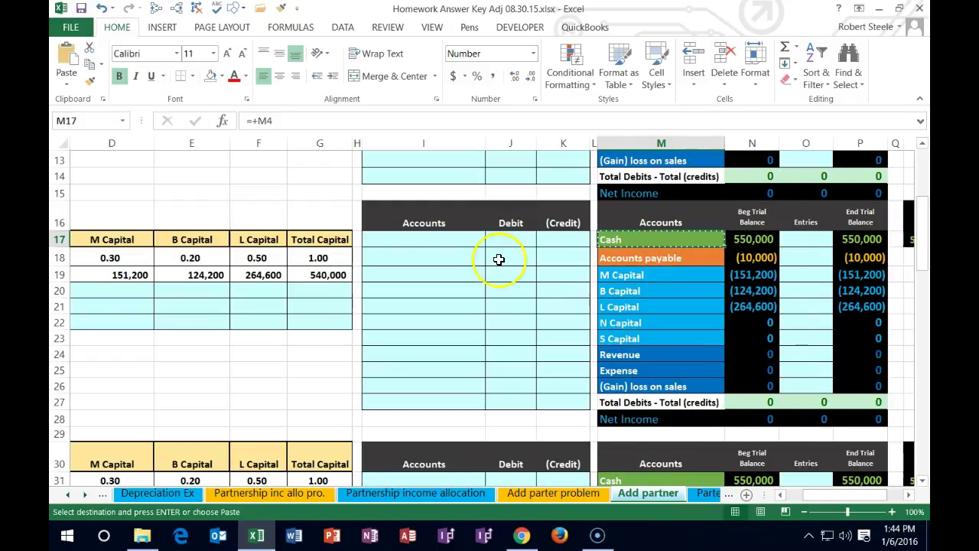
left_click(430, 241)
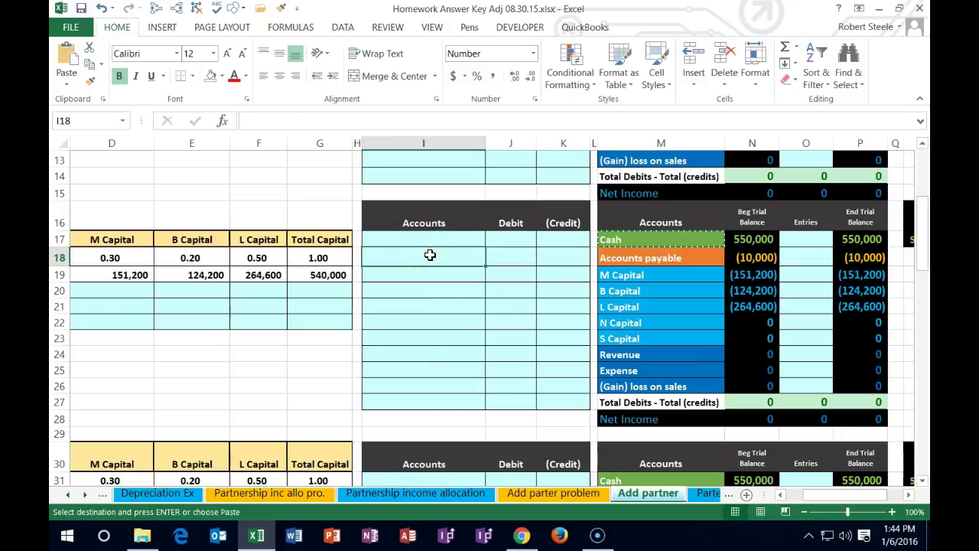
right_click(430, 254)
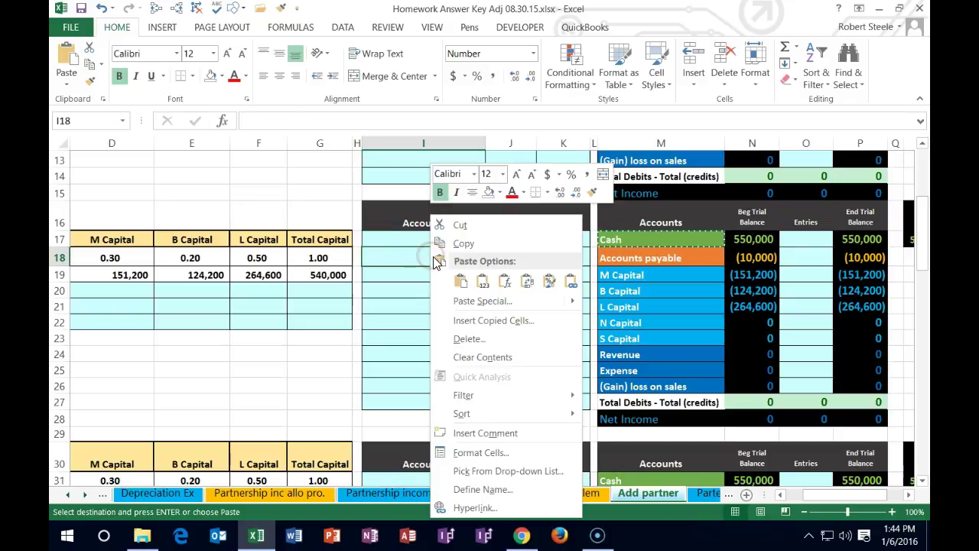
left_click(481, 282)
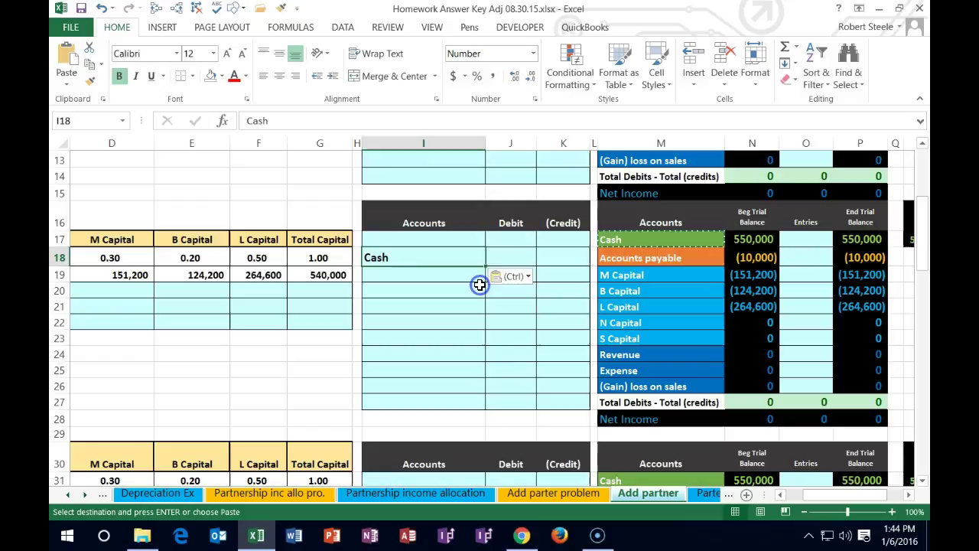
Check the sale amount in the second problem's statement and enter -200000 as the Cash credit in K18.
left_click(568, 258)
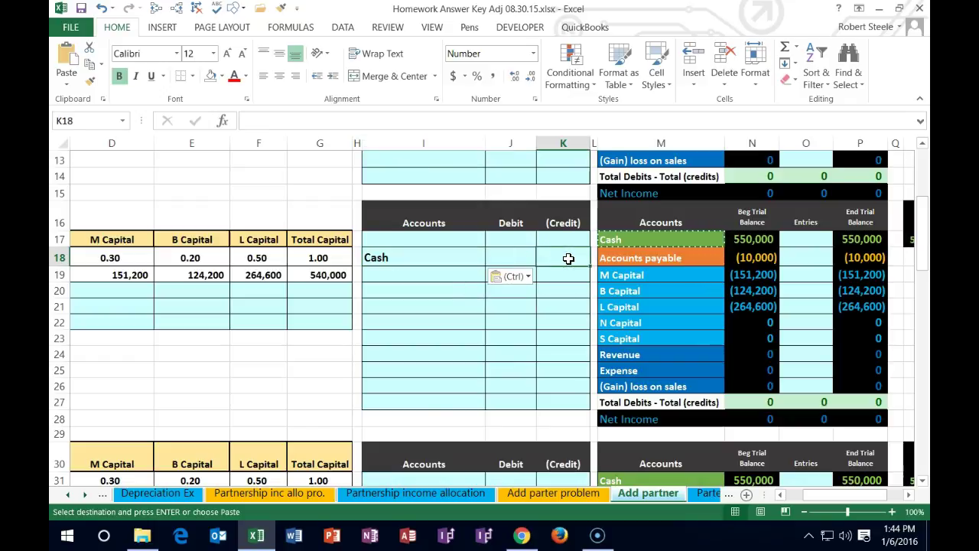
left_click_drag(826, 492, 809, 490)
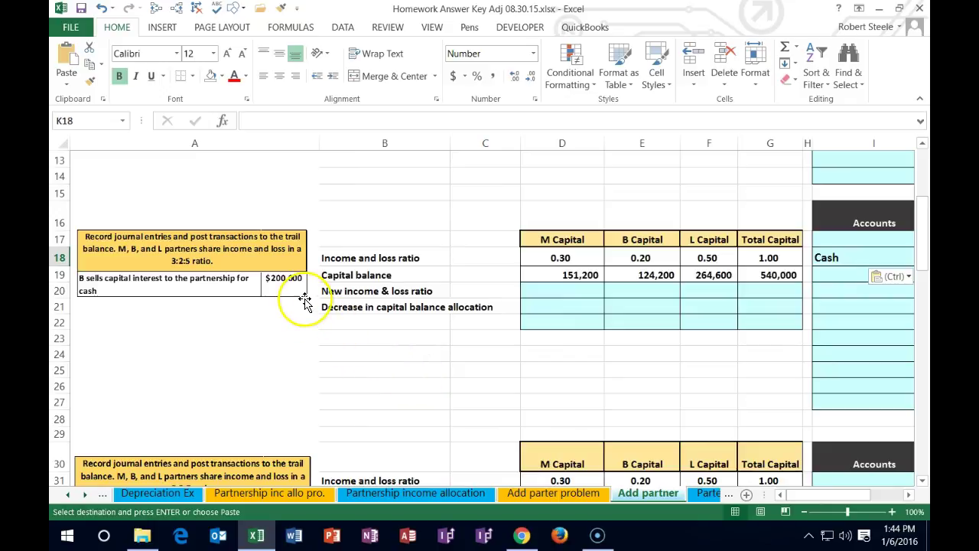
left_click_drag(809, 495, 820, 496)
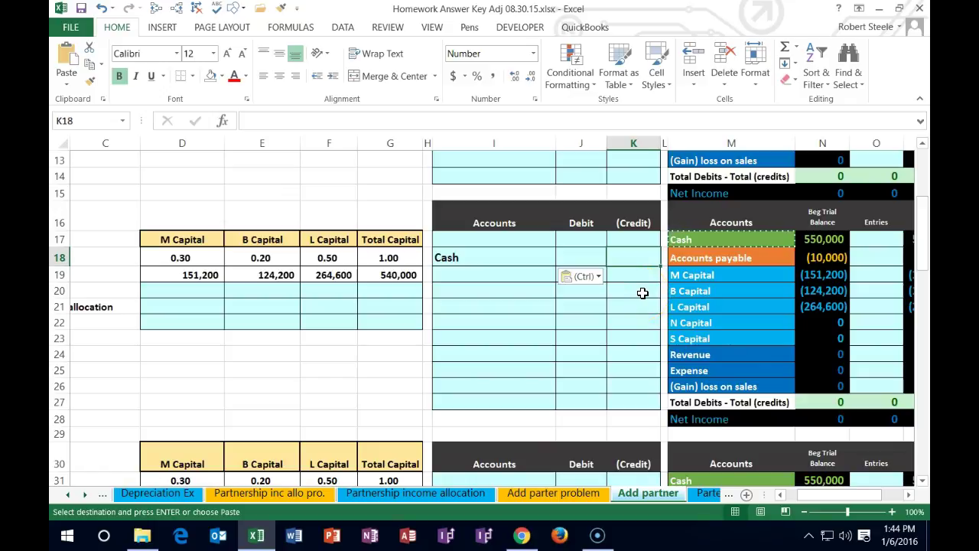
type("-")
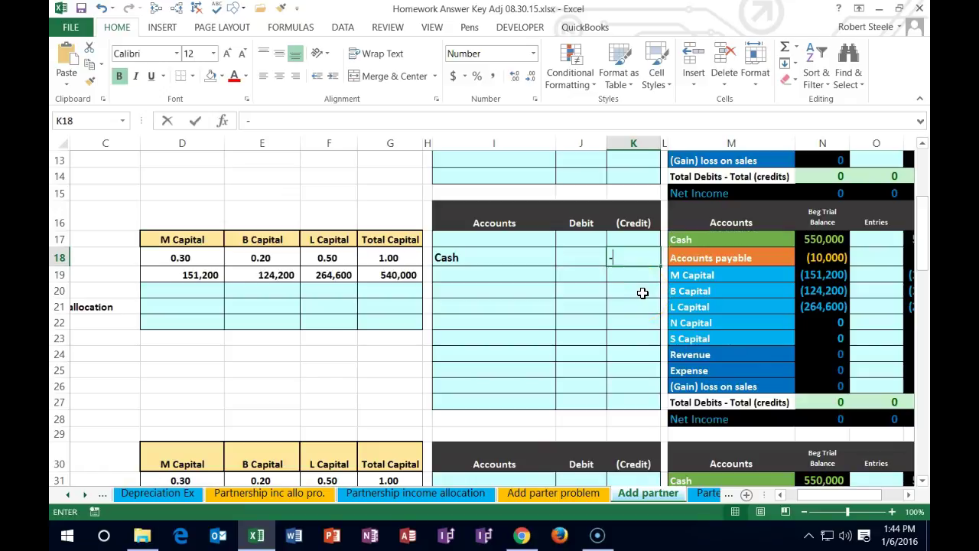
type("20")
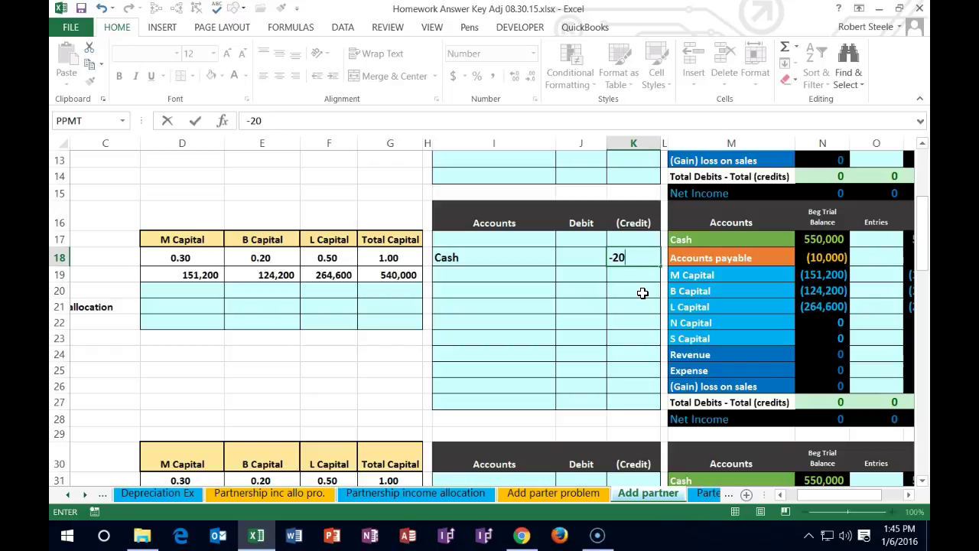
type("0000")
key("Return")
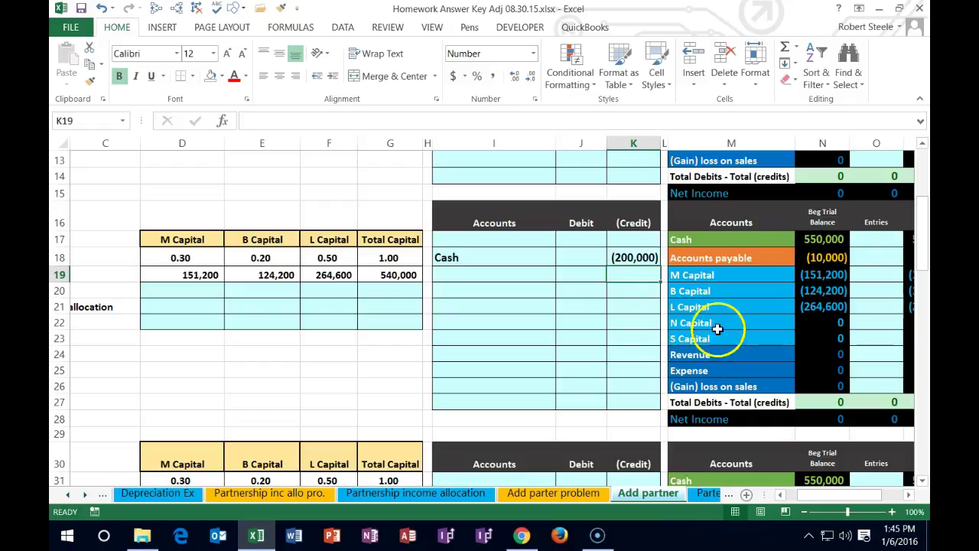
Examine the B Capital row of the second problem's trial balance alongside the M and L Capital accounts.
left_click(791, 368)
key("Right")
key("Right")
key("Right")
key("Right")
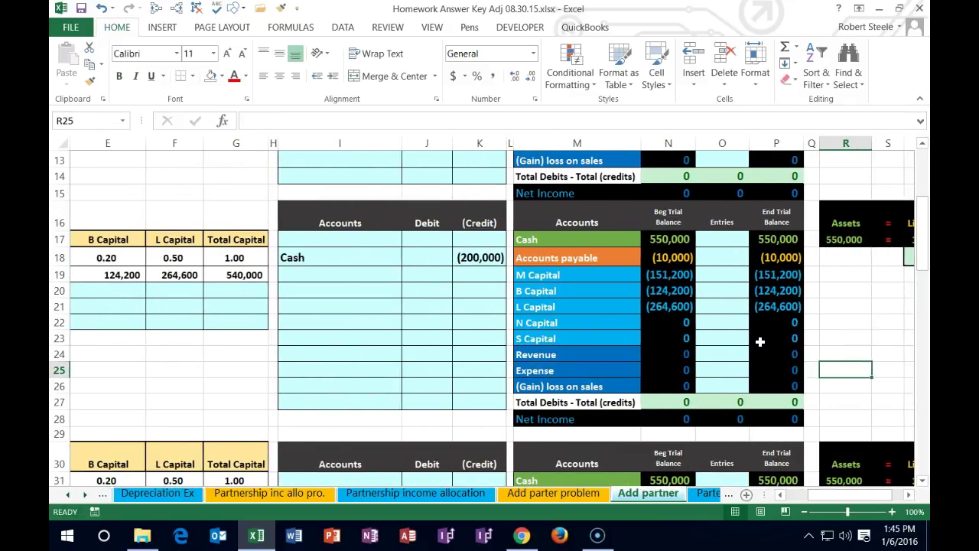
left_click(588, 291)
left_click_drag(588, 290, 768, 290)
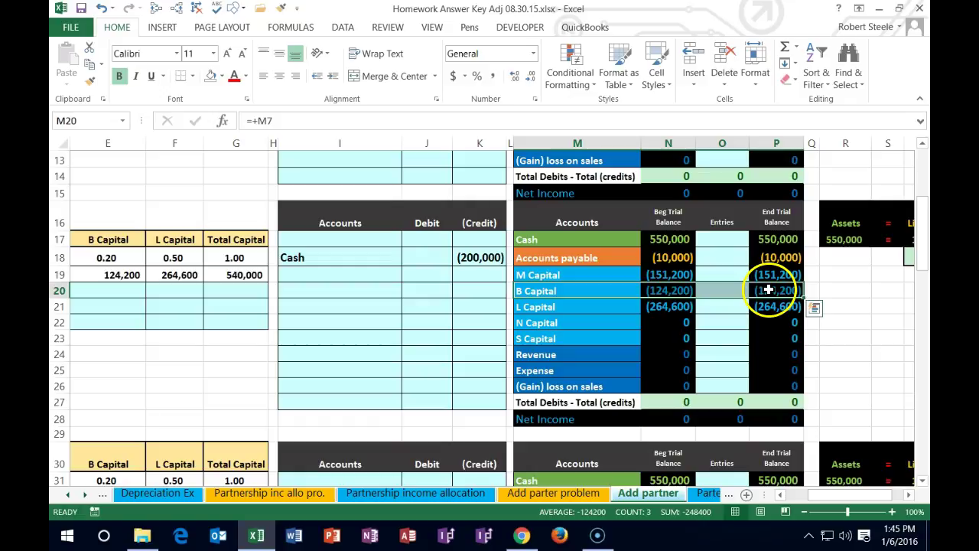
left_click(681, 290)
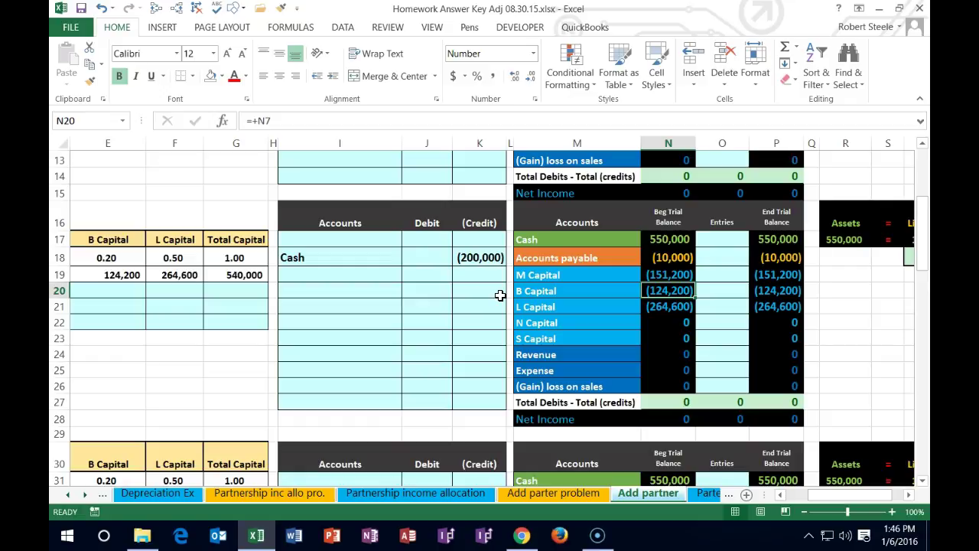
left_click(562, 276)
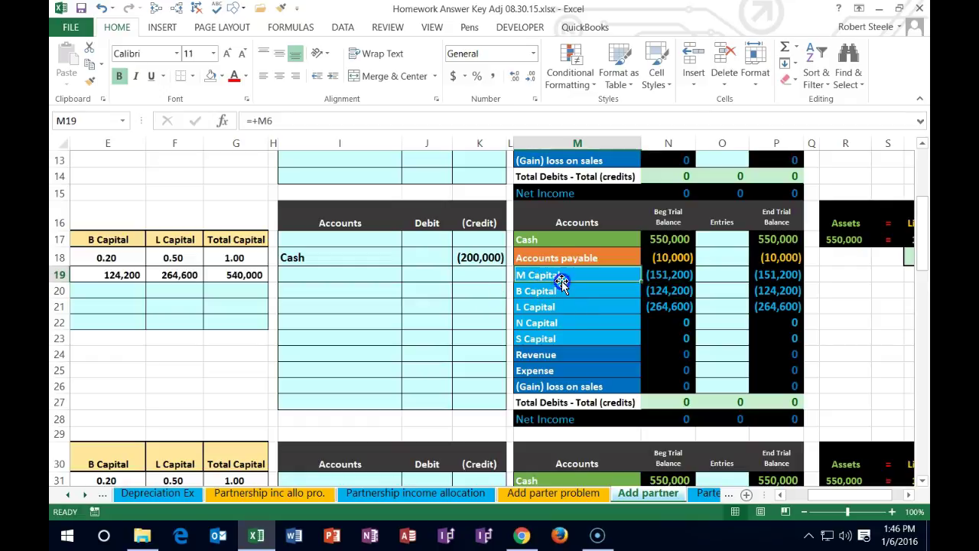
left_click(531, 306)
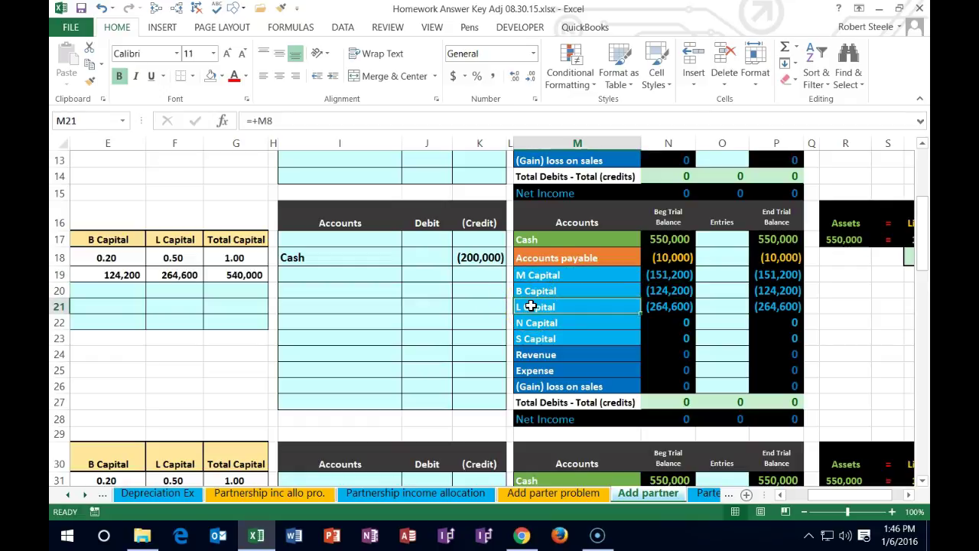
key("Up")
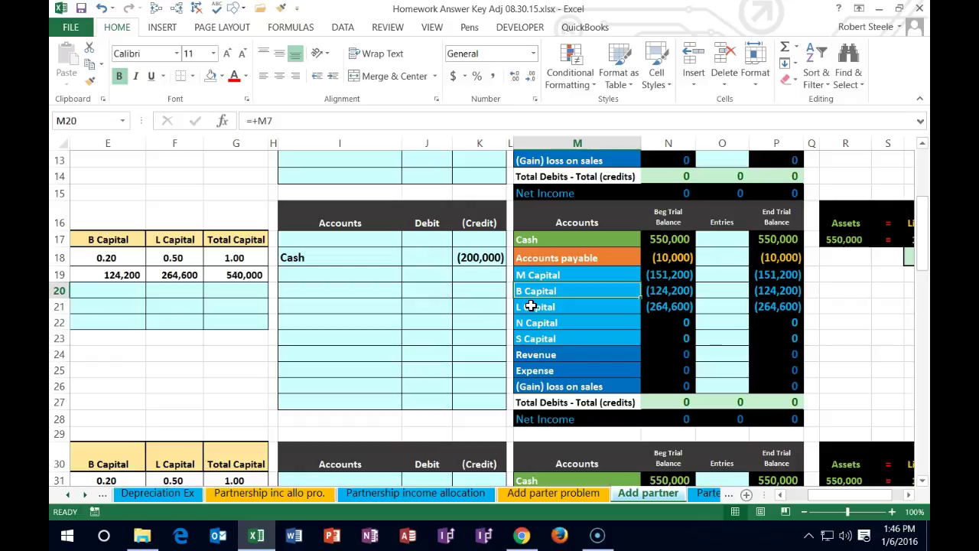
left_click_drag(537, 289, 673, 299)
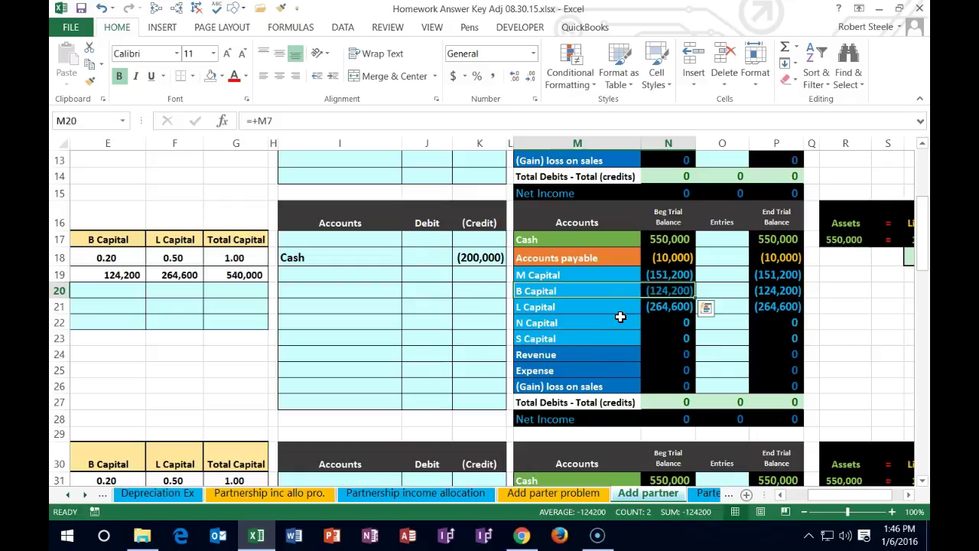
Copy the B Capital account name from M20 into journal cell I17, pasting values only.
left_click(582, 293)
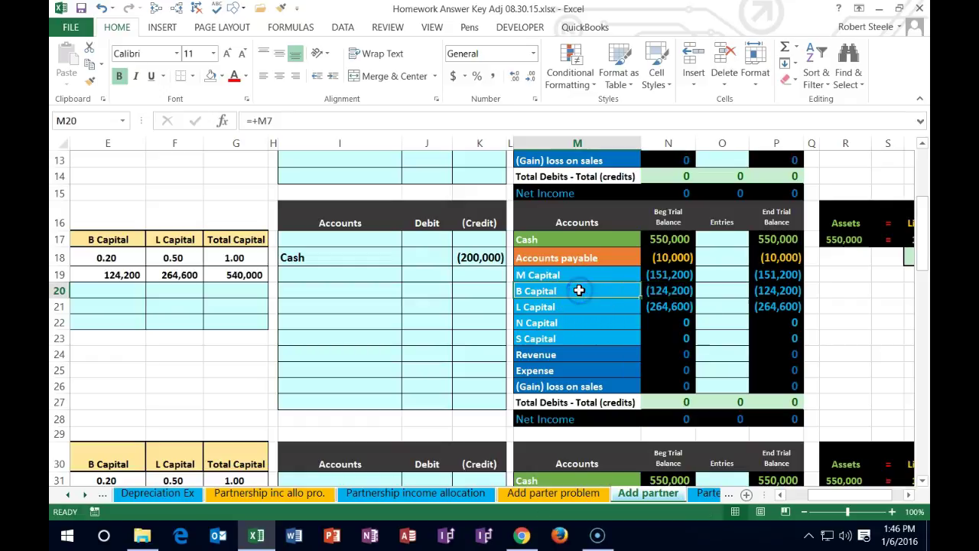
right_click(579, 290)
left_click(606, 243)
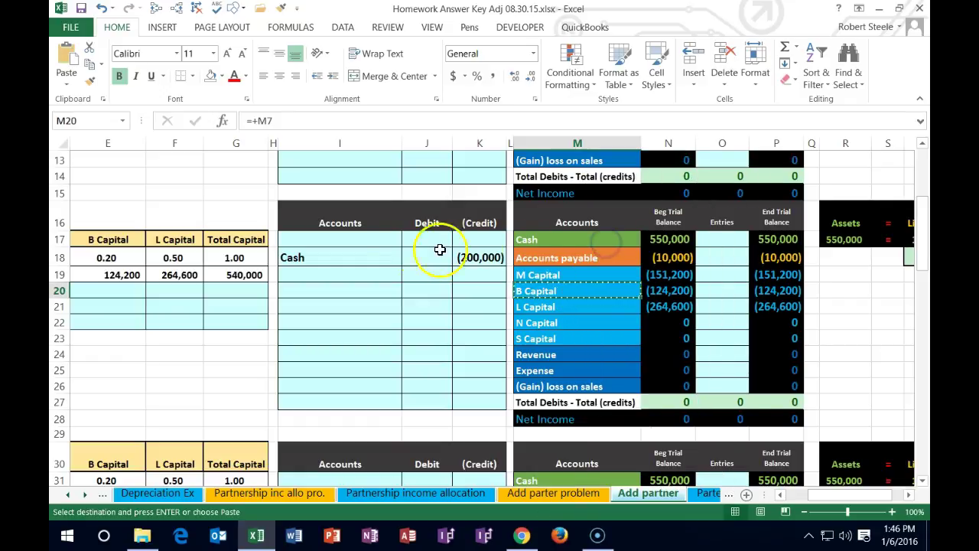
left_click(351, 240)
right_click(351, 242)
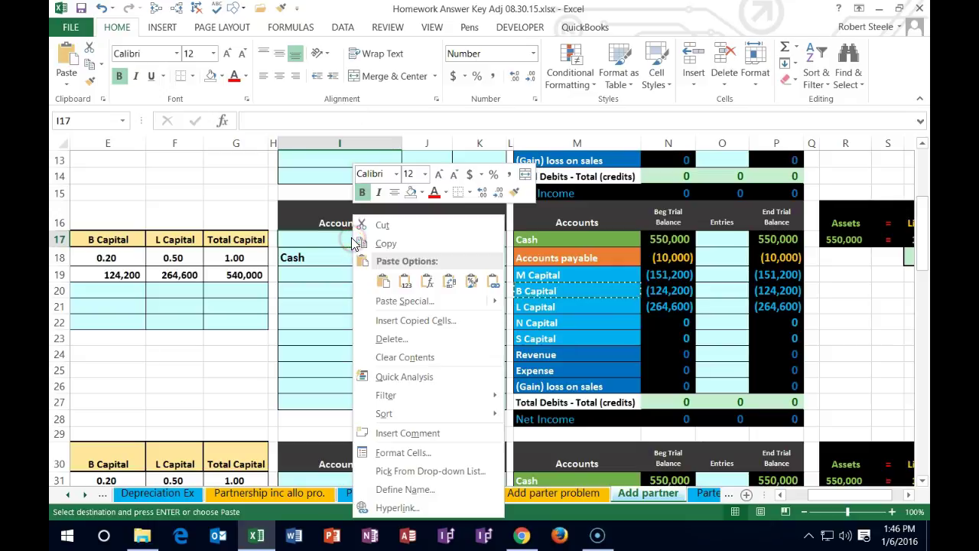
left_click(403, 281)
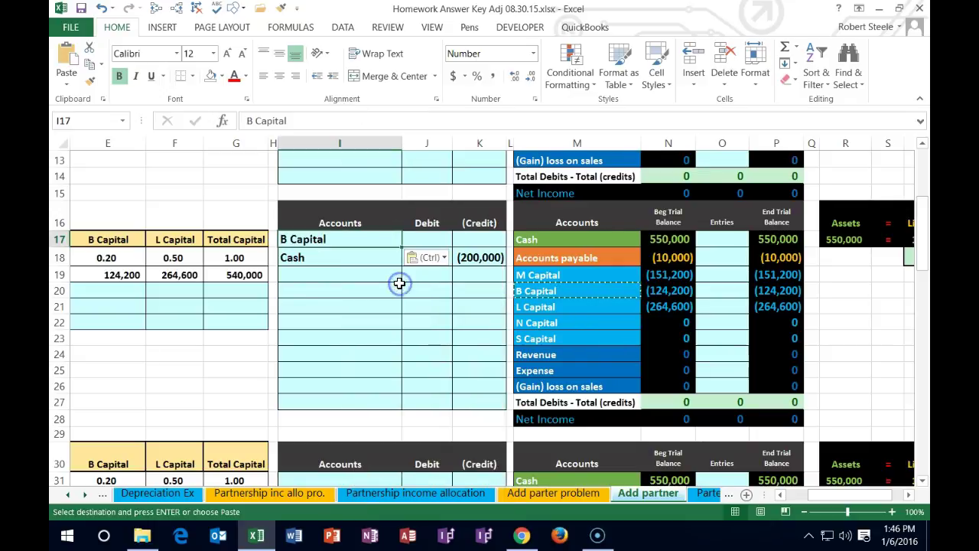
Enter 124,200 as the B Capital debit in J17.
left_click(417, 239)
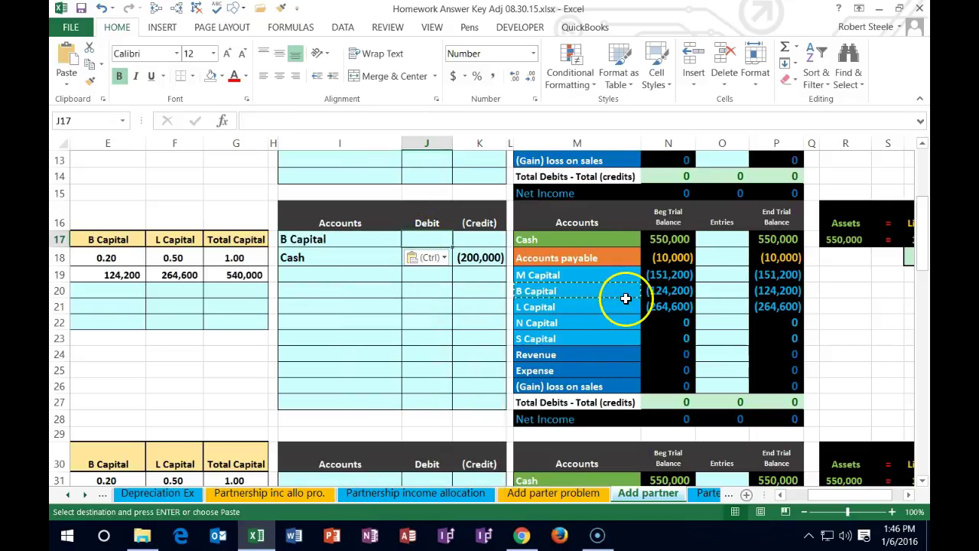
type("124,200")
key("Return")
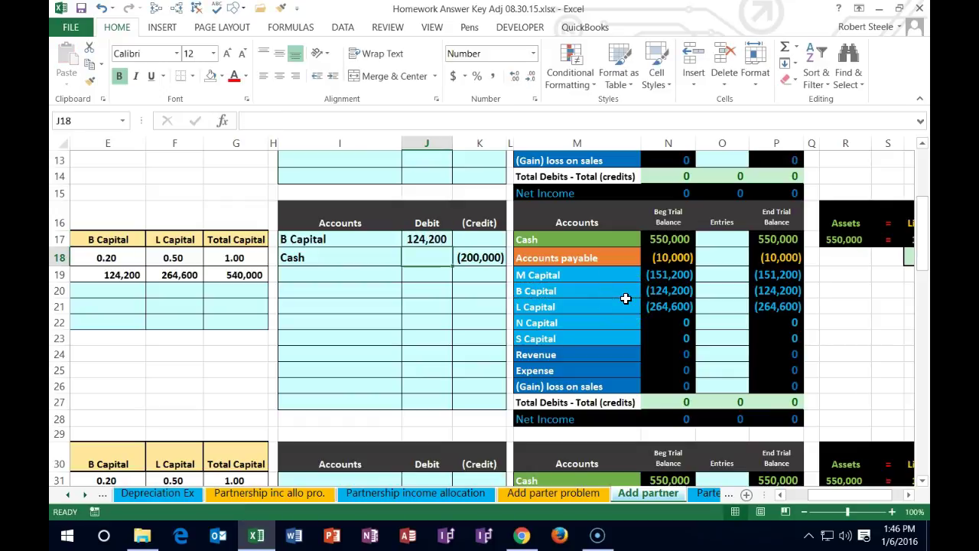
Check the difference between the journal entry's debit and credit in J17:K18, and locate the M and L Capital accounts that share it.
left_click_drag(432, 239, 452, 256)
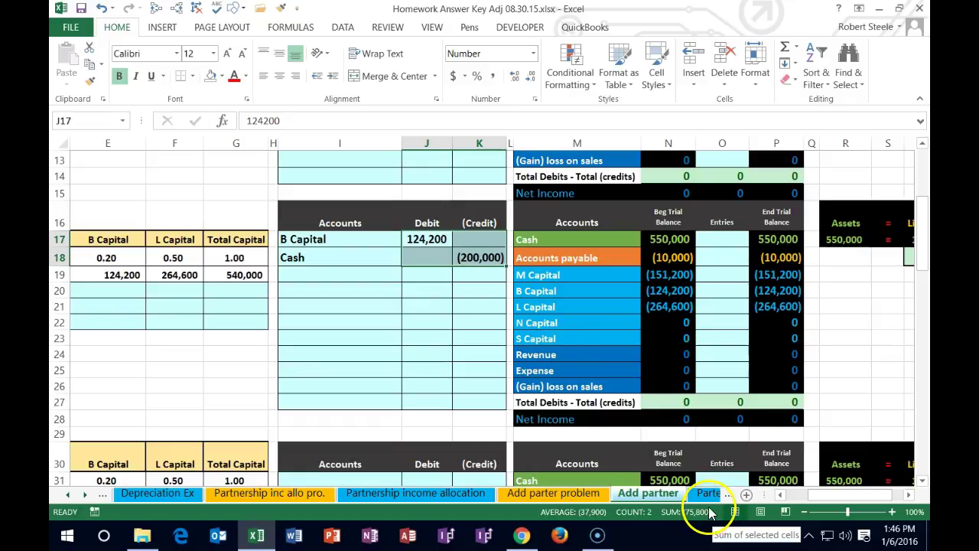
left_click(579, 275)
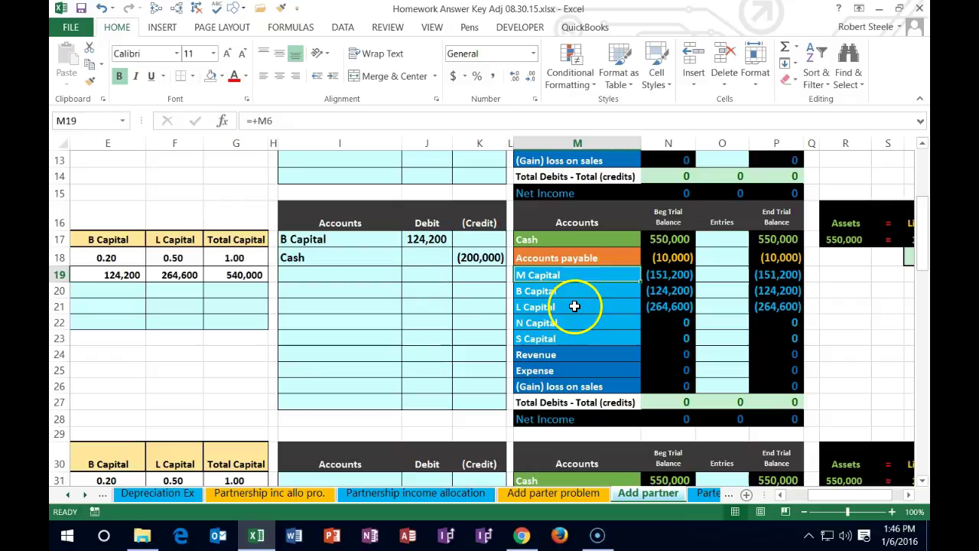
left_click(574, 306, "ctrl")
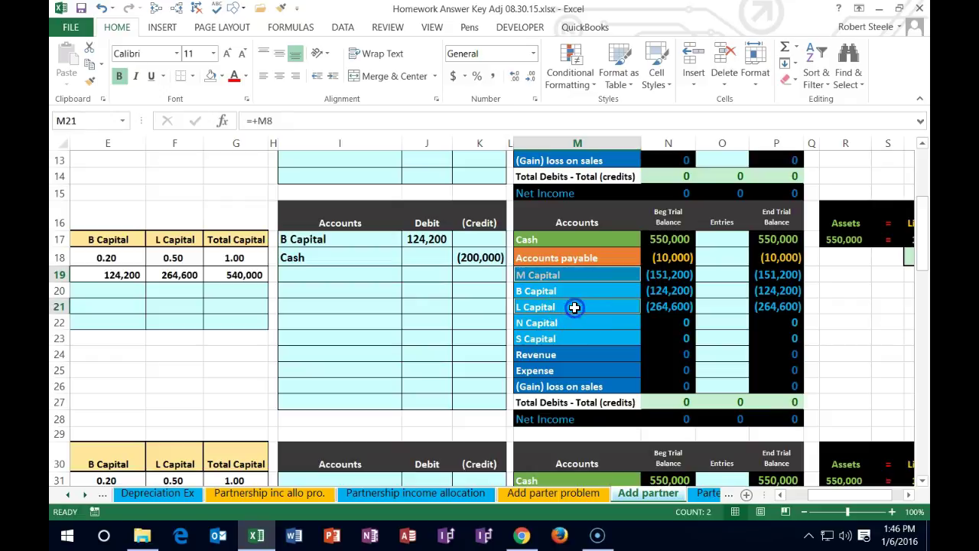
Go back along row 19 to the problem statement and examine the capital balances above the new income and loss ratio row.
left_click(437, 276)
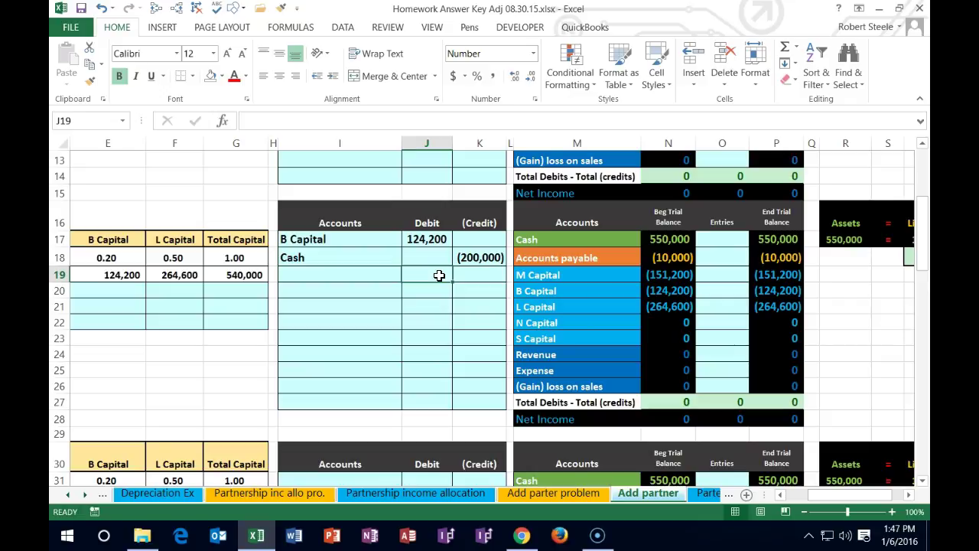
key("Left")
key("Left")
key("Left")
key("Left")
key("Left")
key("Left")
key("Left")
key("Left")
key("Left")
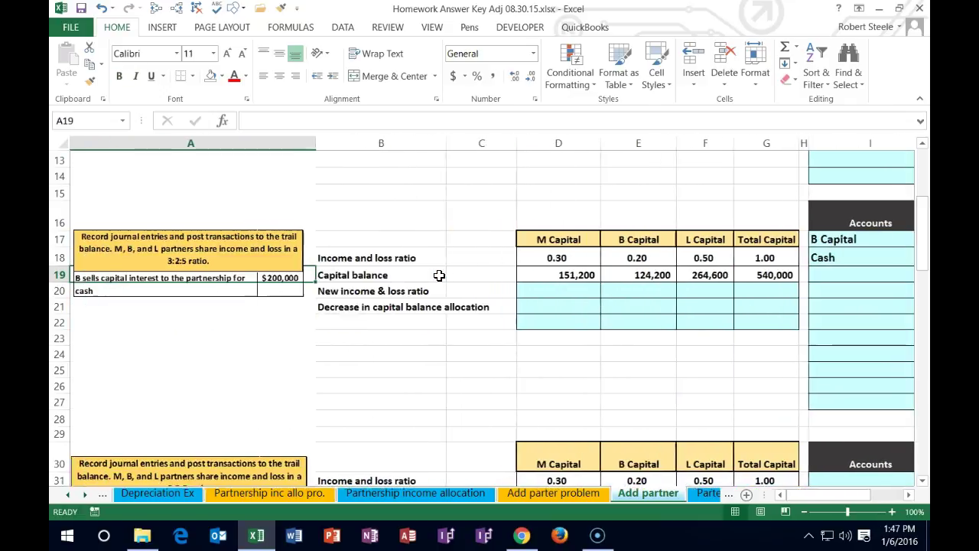
key("Right")
key("Right")
key("Right")
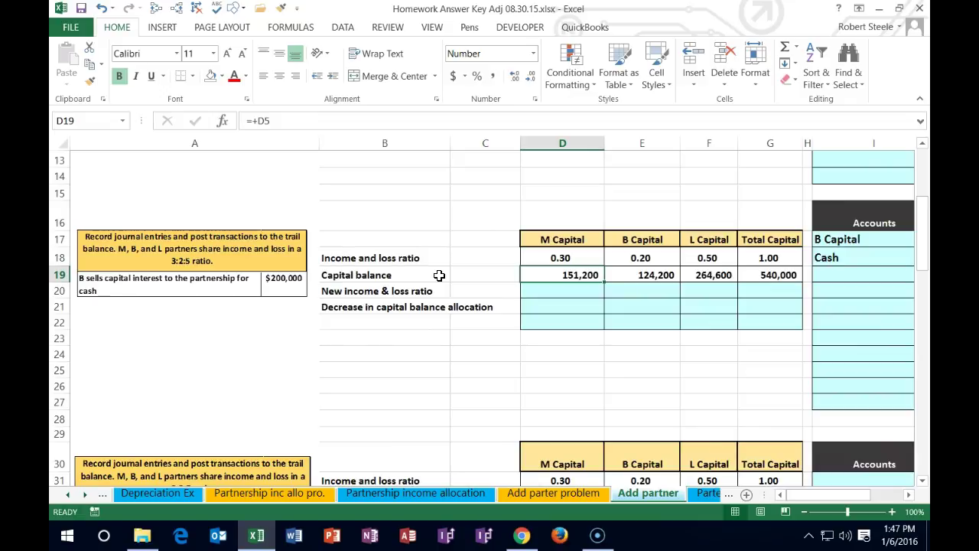
key("Down")
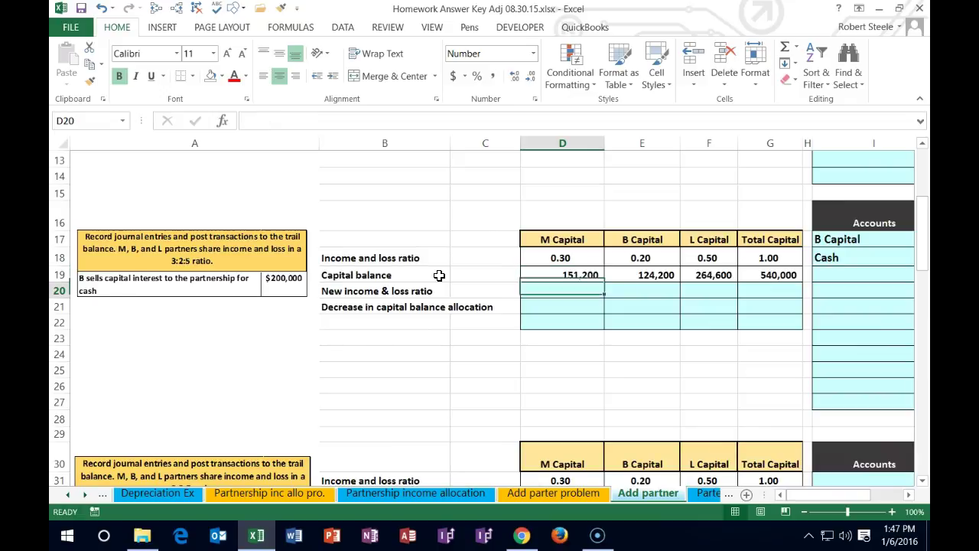
Examine the existing income and loss ratios of M, B and L in D18 to F18 against the empty new-ratio cells.
left_click(640, 276)
key("Left")
key("Left")
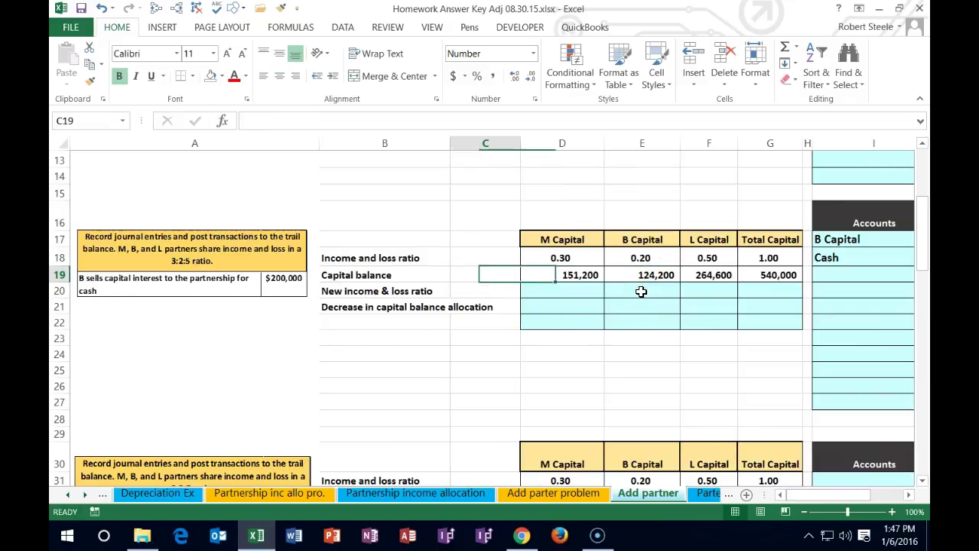
key("Right")
key("Up")
key("Right")
key("Right")
key("Down")
key("Down")
key("Left")
key("Left")
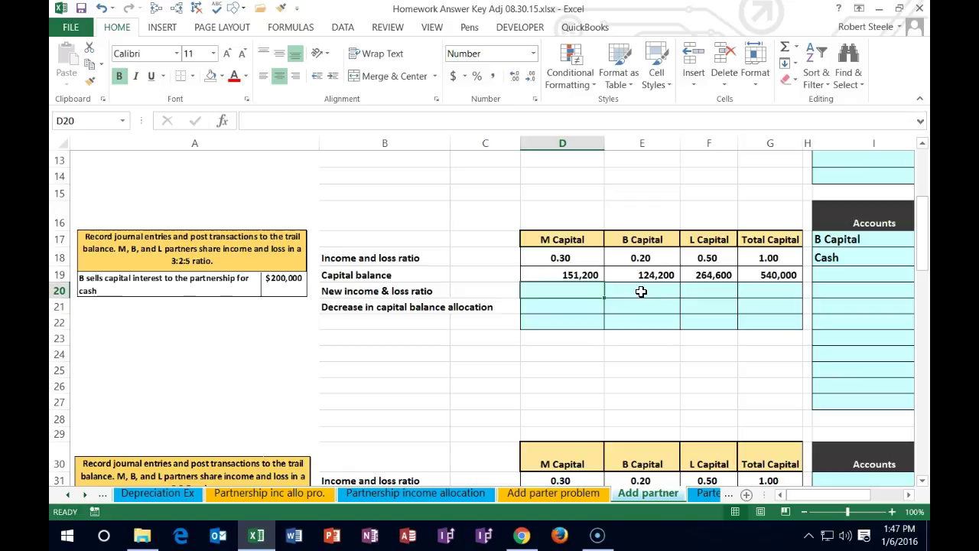
Enter =3/8 in D20 as M's new income and loss ratio and format it as a percentage.
type("=")
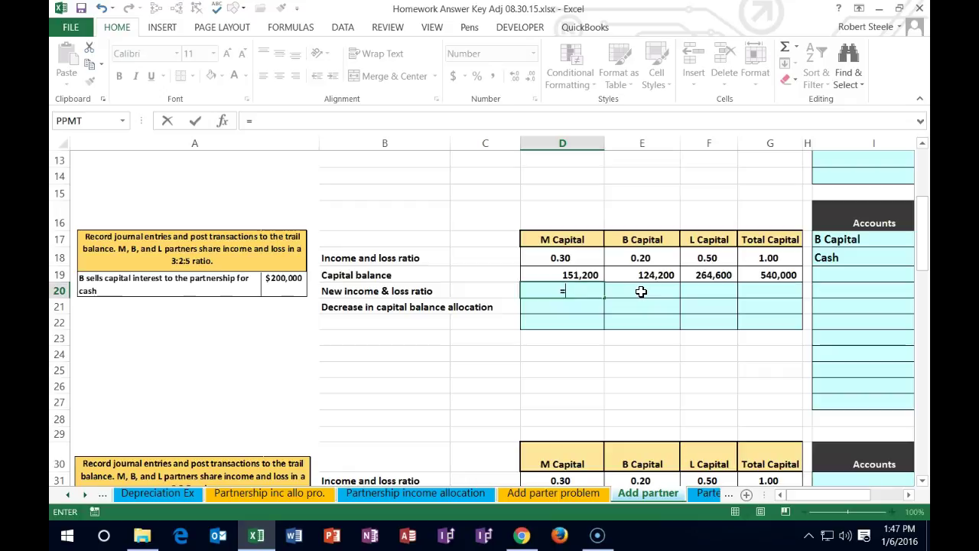
type("3")
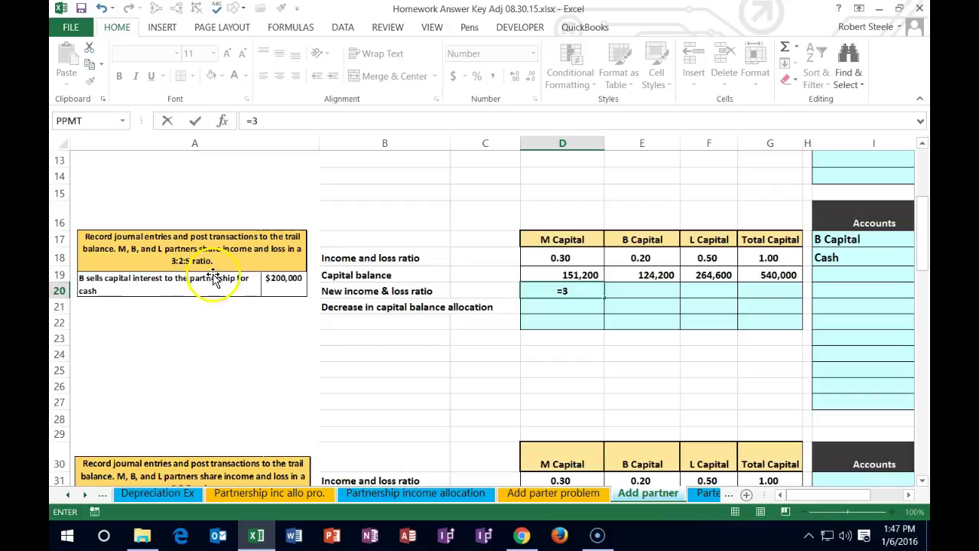
type("/8")
key("Return")
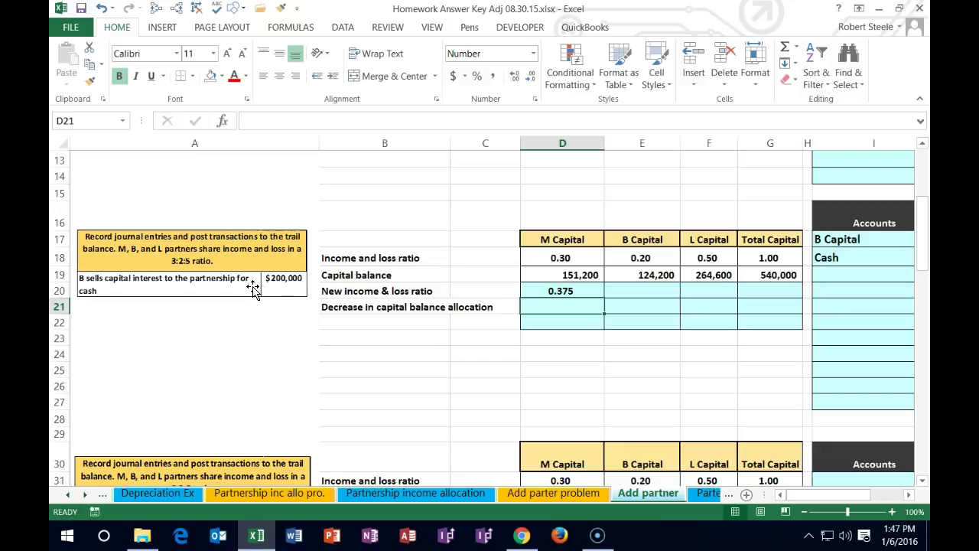
left_click(574, 291)
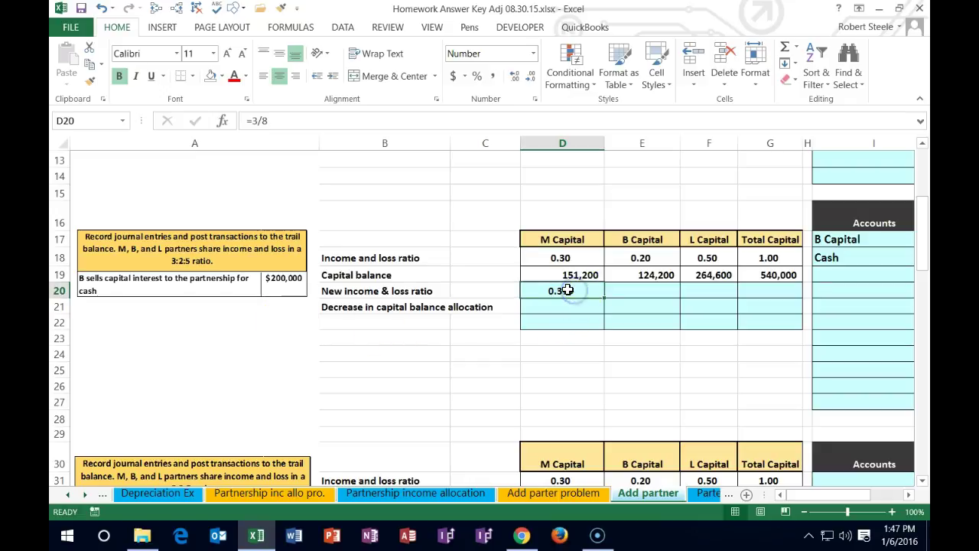
left_click(479, 79)
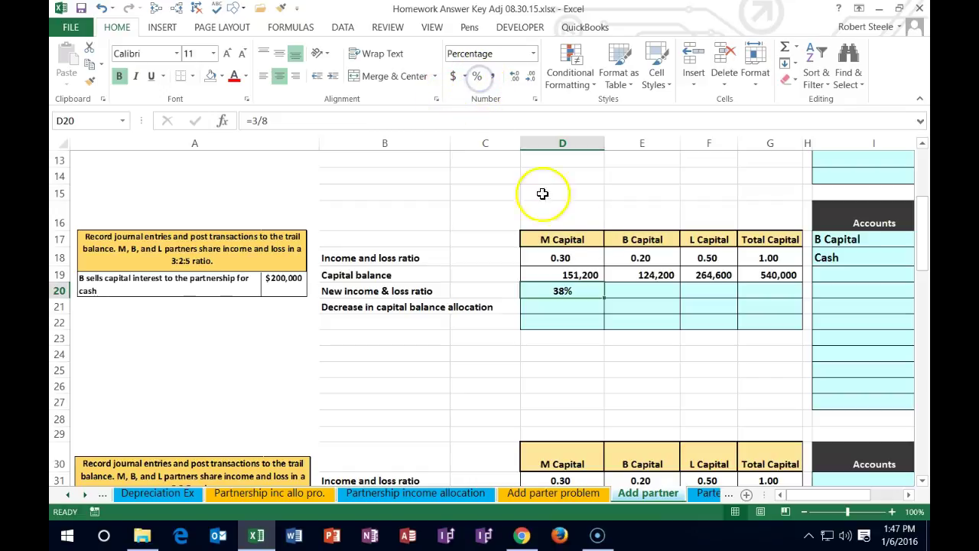
Enter =5/8 in F20 as L's new income and loss ratio and format it as a percentage.
left_click(706, 292)
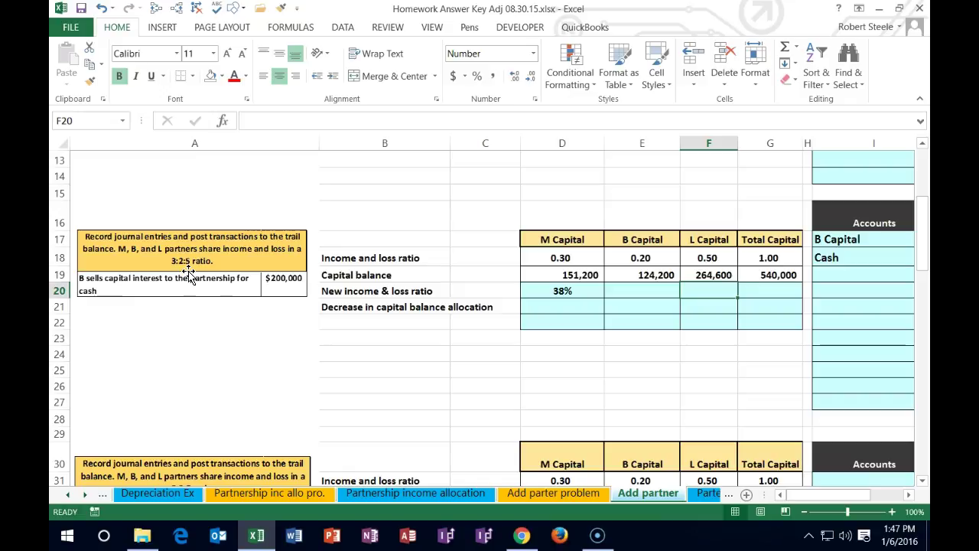
key("F2")
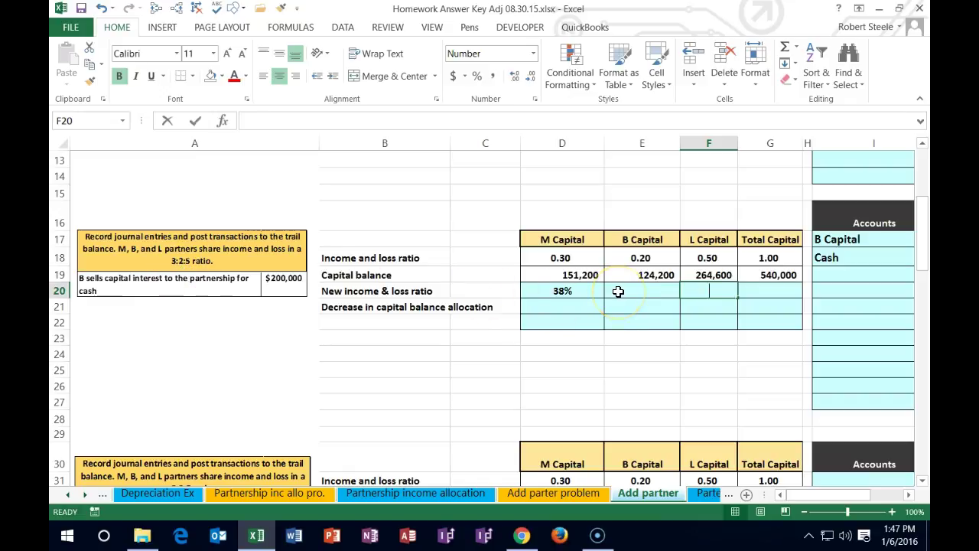
type("=5/")
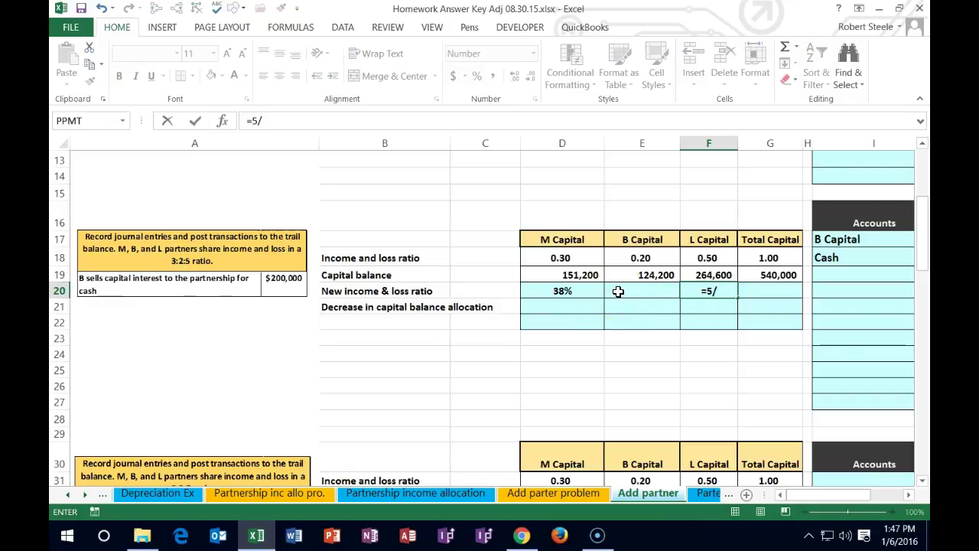
type("8")
key("Return")
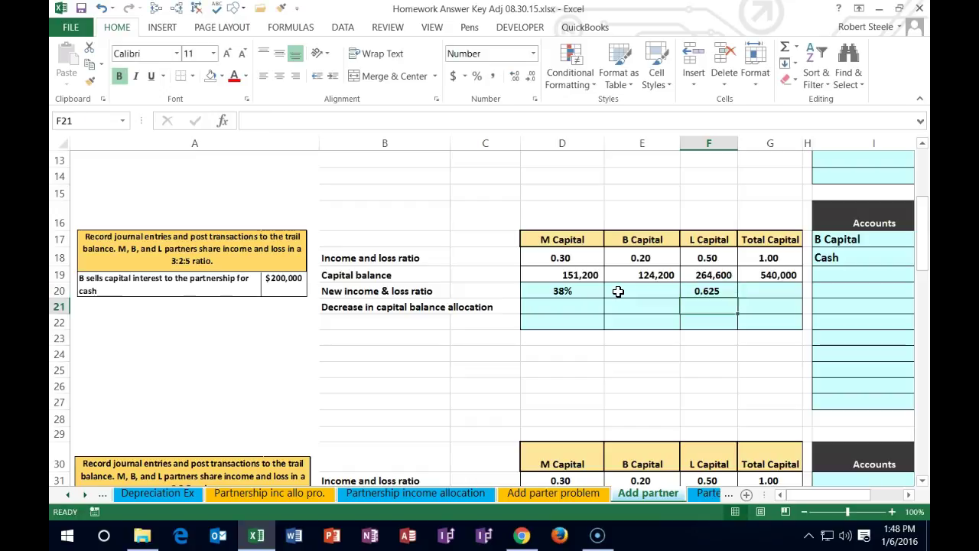
key("Up")
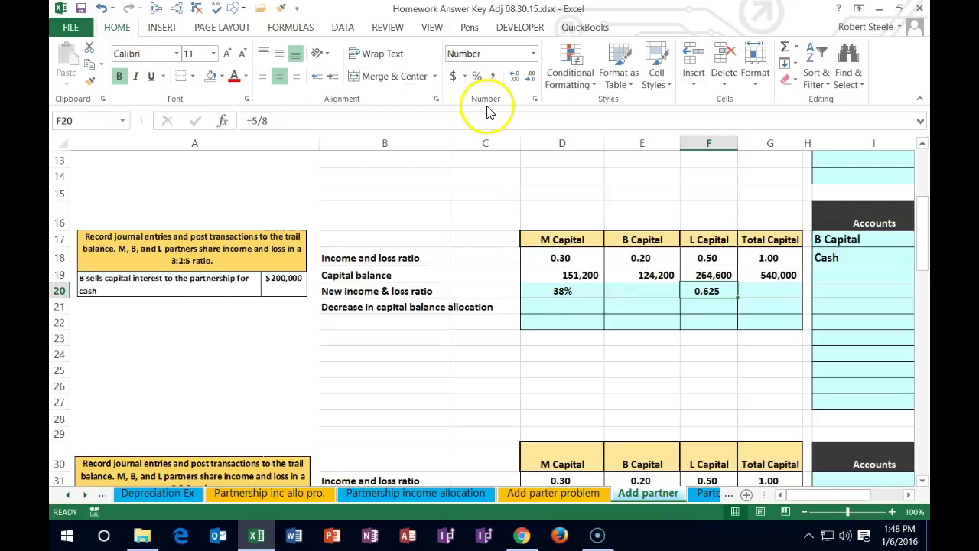
left_click(476, 75)
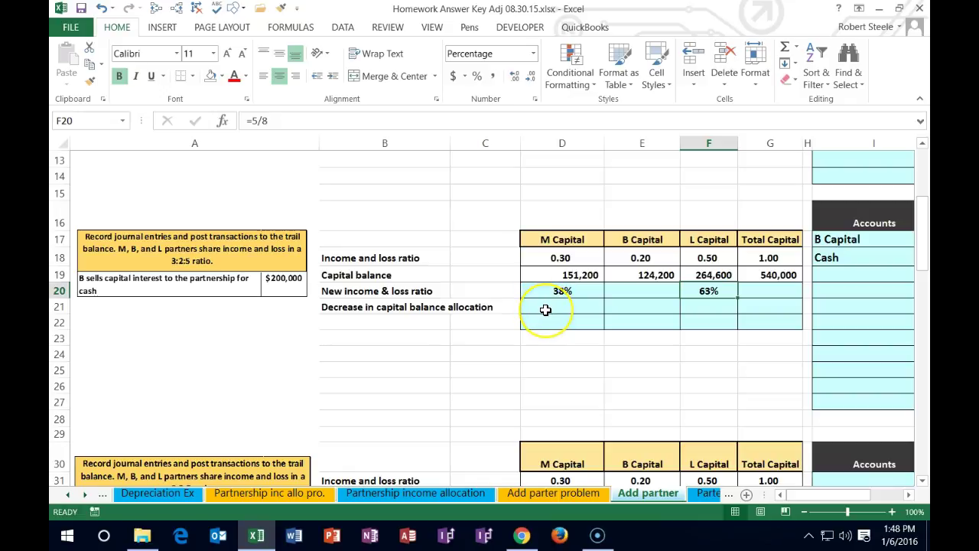
Start a formula in G21, the Total Capital cell of the decrease in capital balance allocation row.
key("Right")
key("Right")
key("Right")
key("Right")
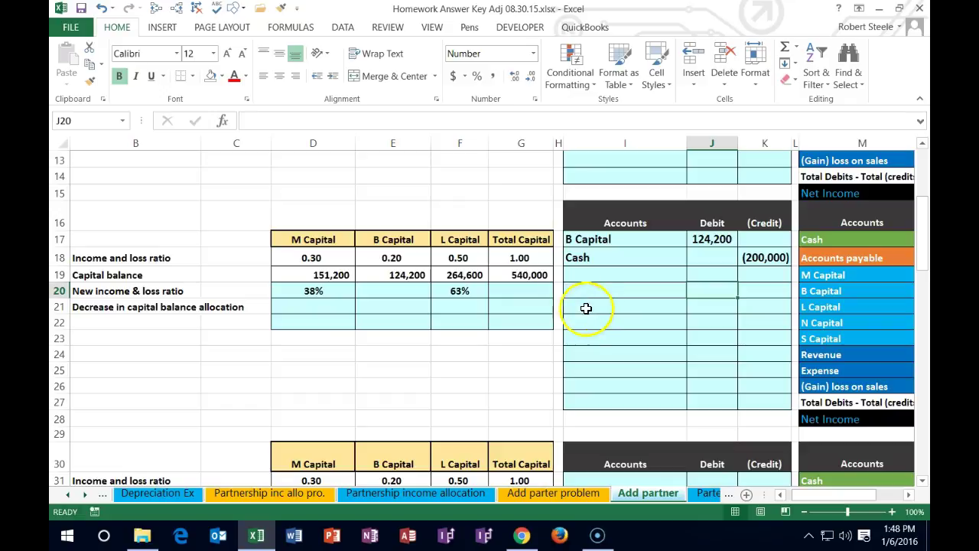
left_click(523, 307)
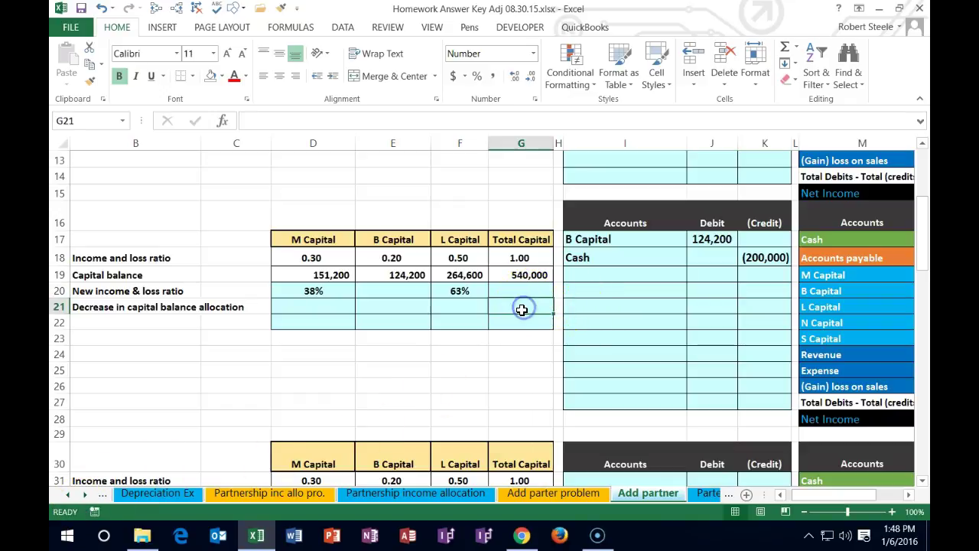
type("=")
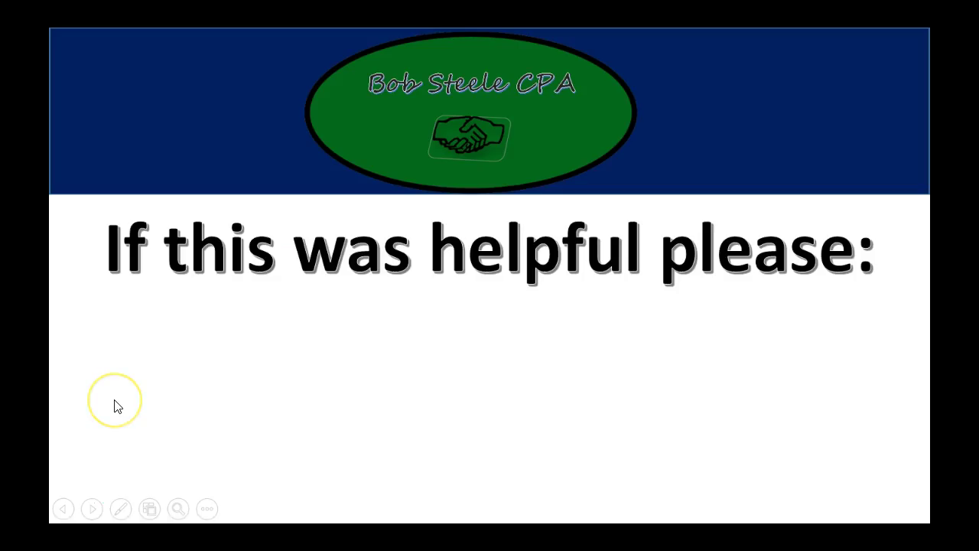